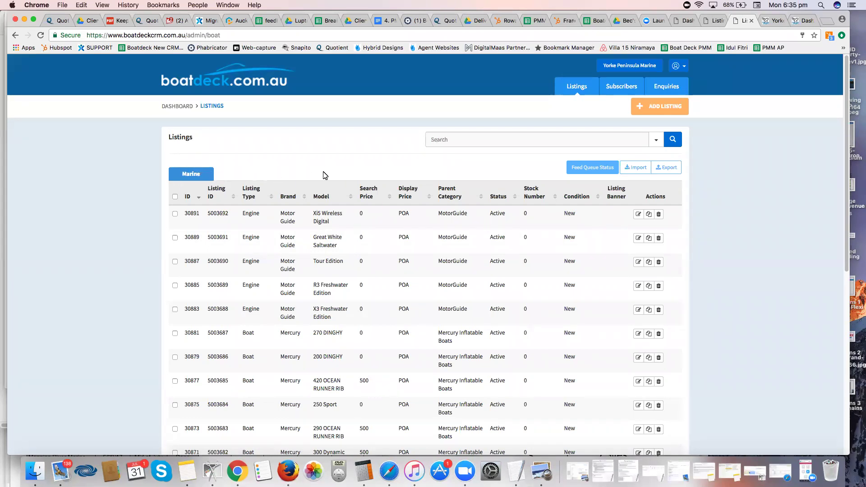
Compare the Days Machinery Centre listings with the Yorke Peninsula Marine listings and review the marine table's models, prices, categories and status columns.
click(718, 24)
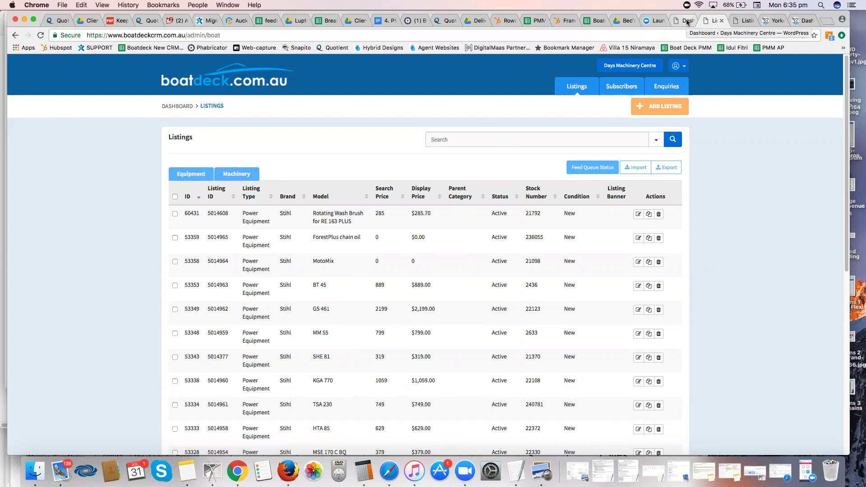
click(743, 20)
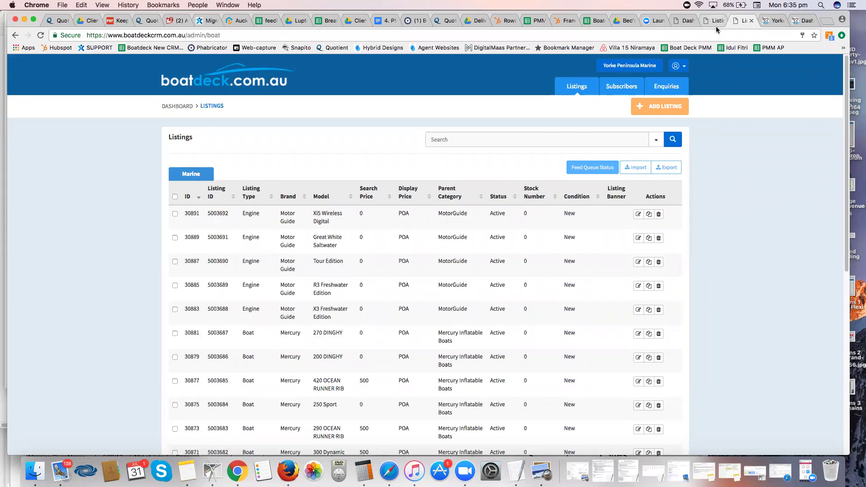
scroll(695, 302, down, 1)
scroll(727, 294, down, 1)
scroll(731, 286, down, 1)
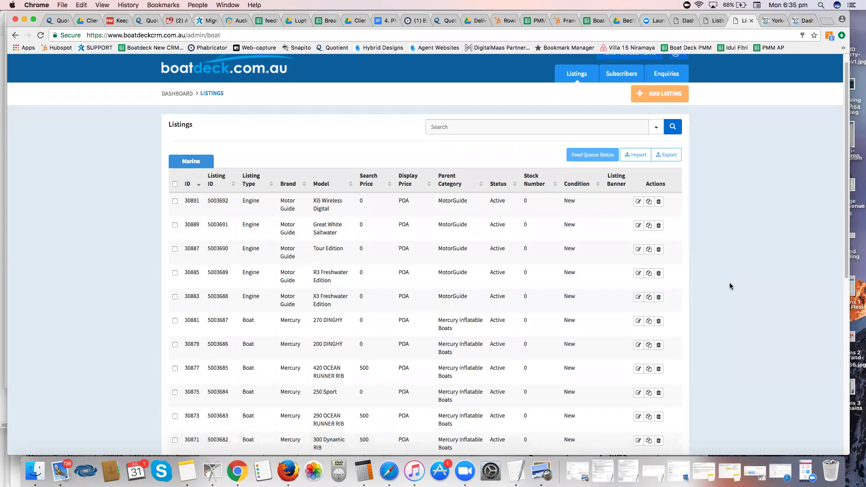
scroll(726, 287, up, 1)
scroll(725, 286, down, 1)
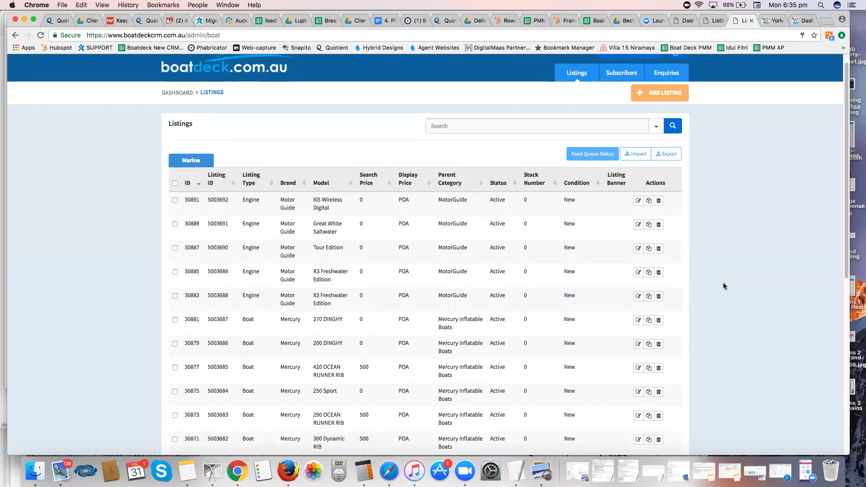
scroll(725, 286, down, 1)
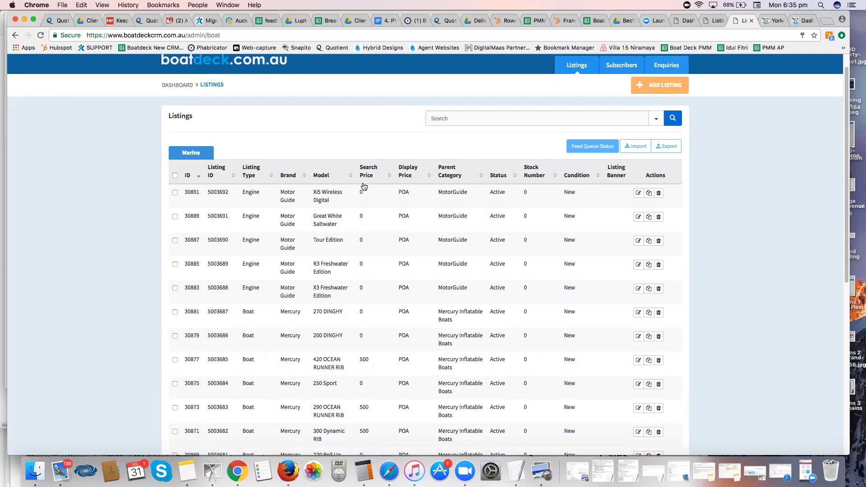
scroll(348, 239, down, 1)
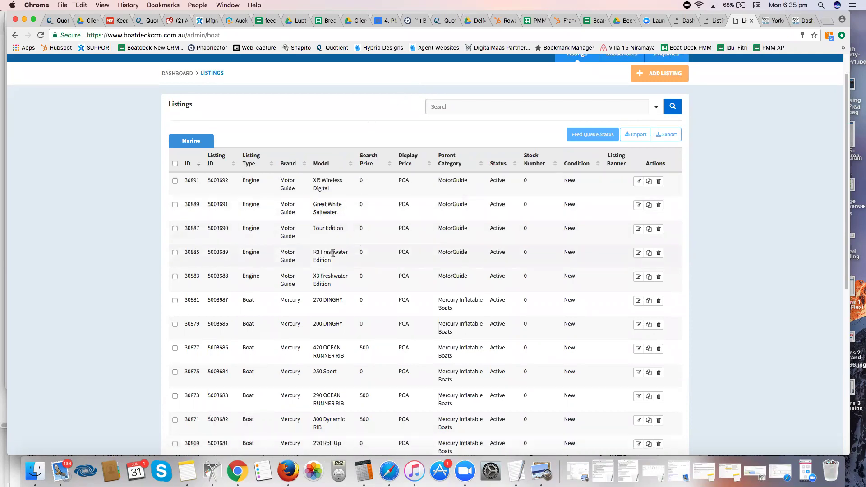
scroll(333, 254, down, 4)
scroll(347, 256, down, 10)
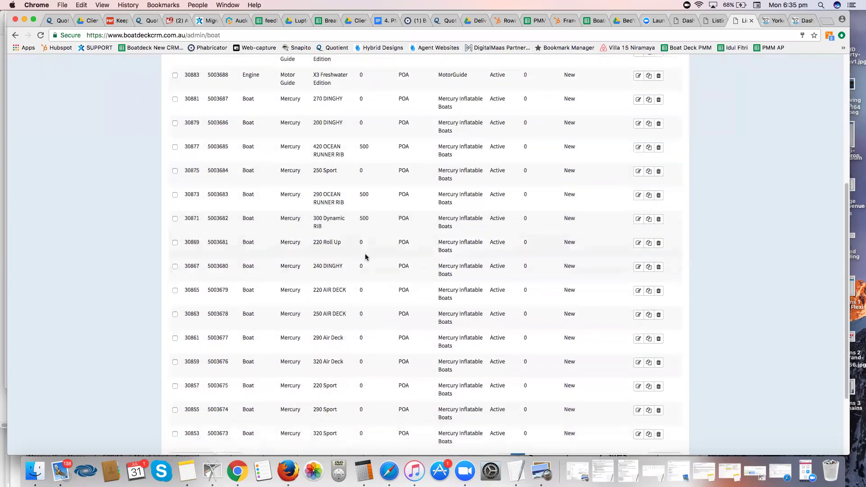
scroll(373, 257, up, 12)
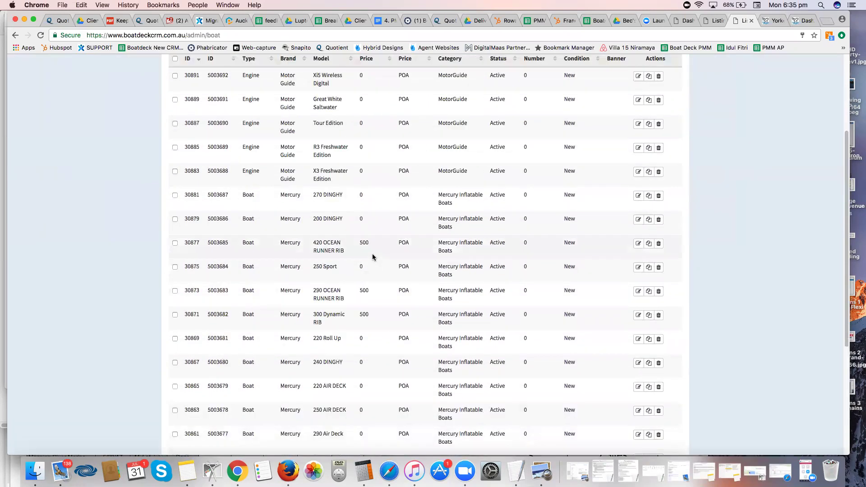
scroll(372, 257, up, 2)
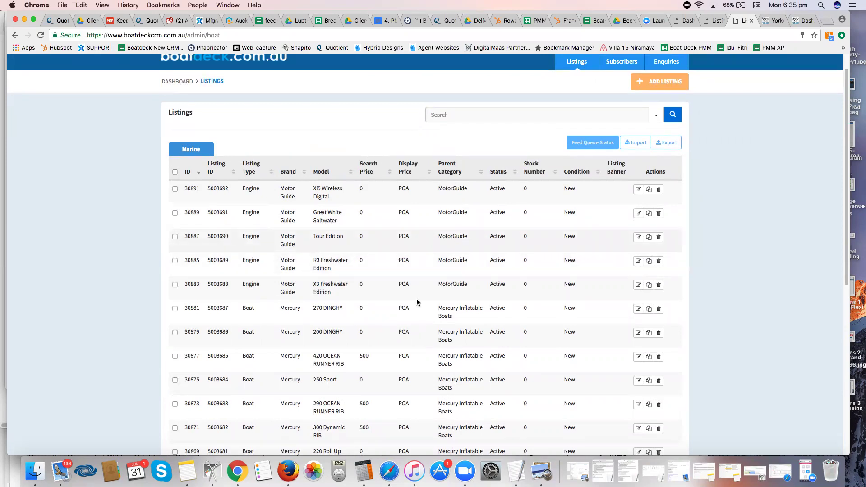
scroll(418, 302, down, 1)
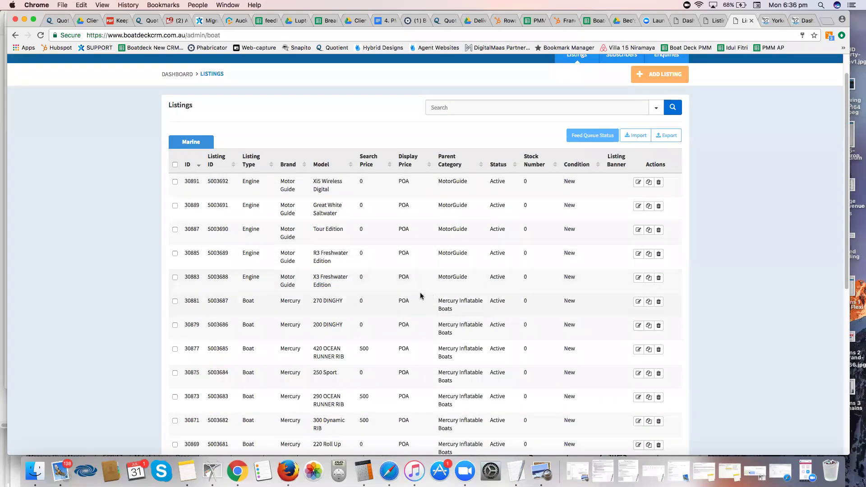
scroll(354, 311, down, 4)
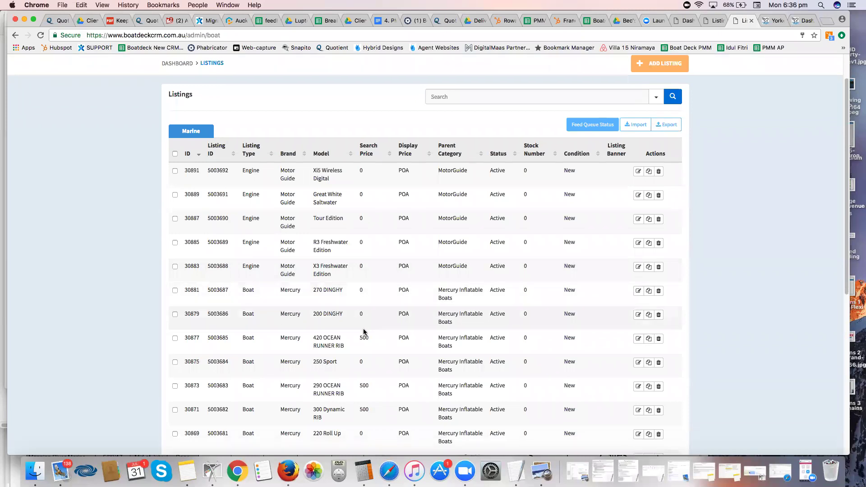
scroll(365, 330, down, 5)
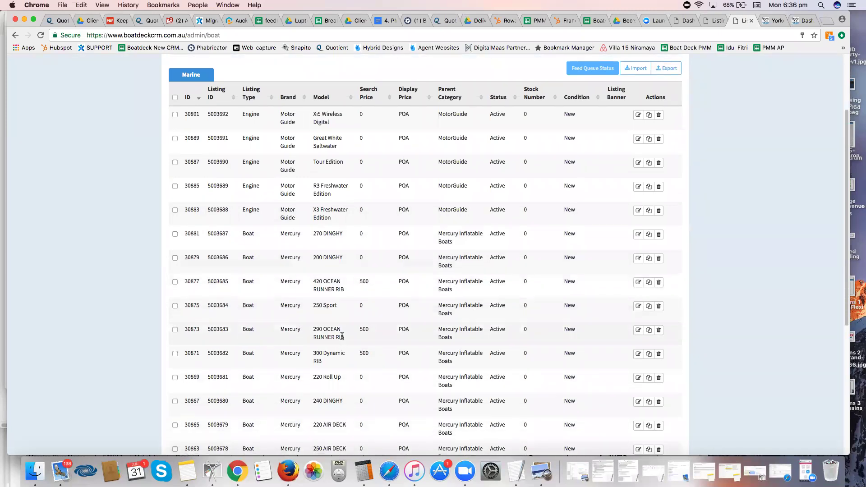
scroll(341, 336, up, 6)
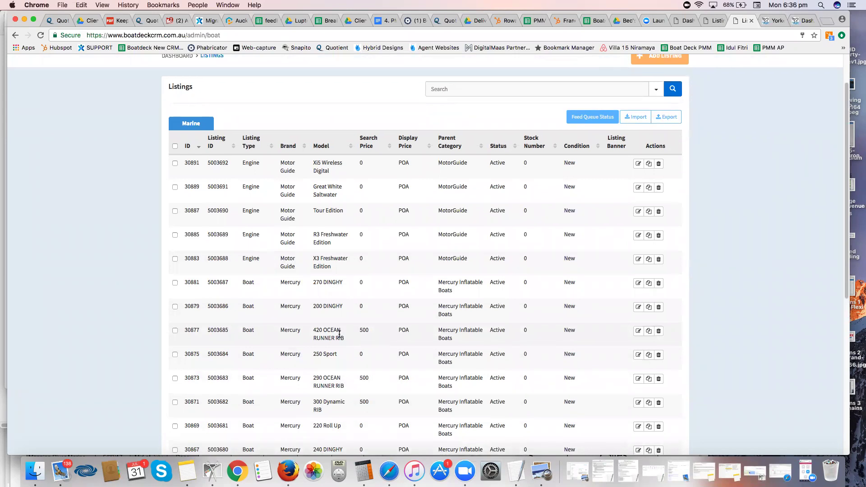
scroll(348, 336, up, 4)
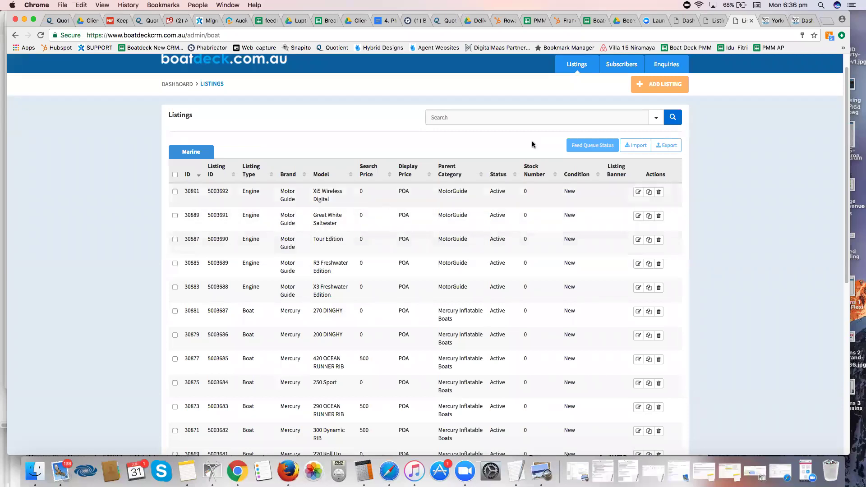
Start a new boat listing in the Boating & Marine category.
click(669, 85)
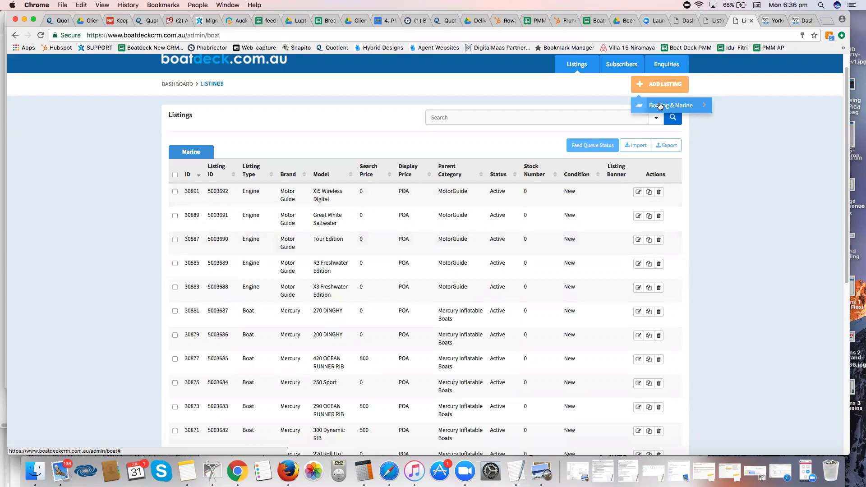
click(684, 107)
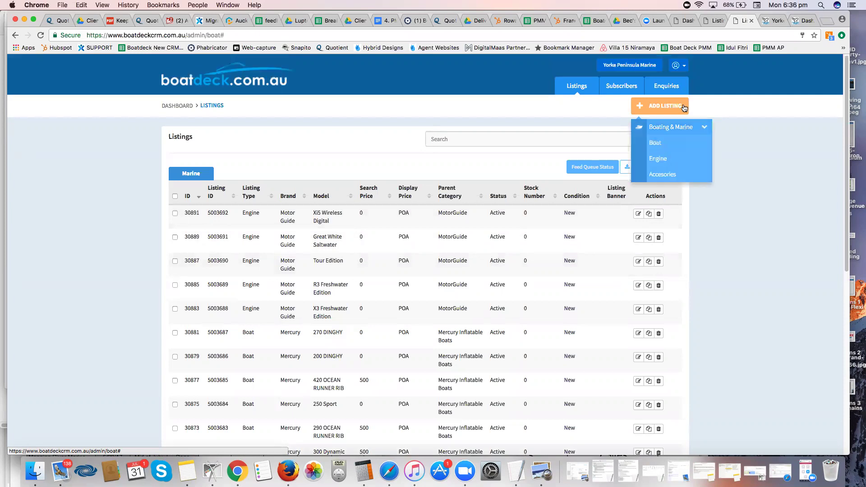
click(658, 145)
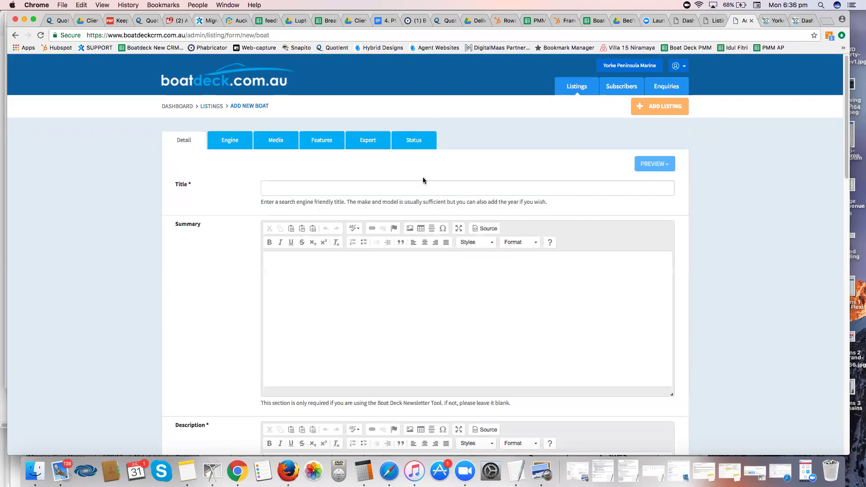
scroll(197, 241, down, 1)
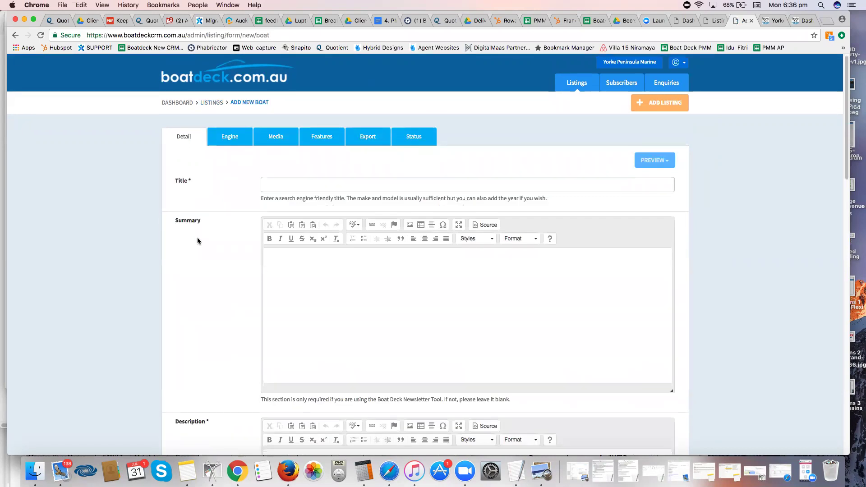
scroll(197, 241, down, 2)
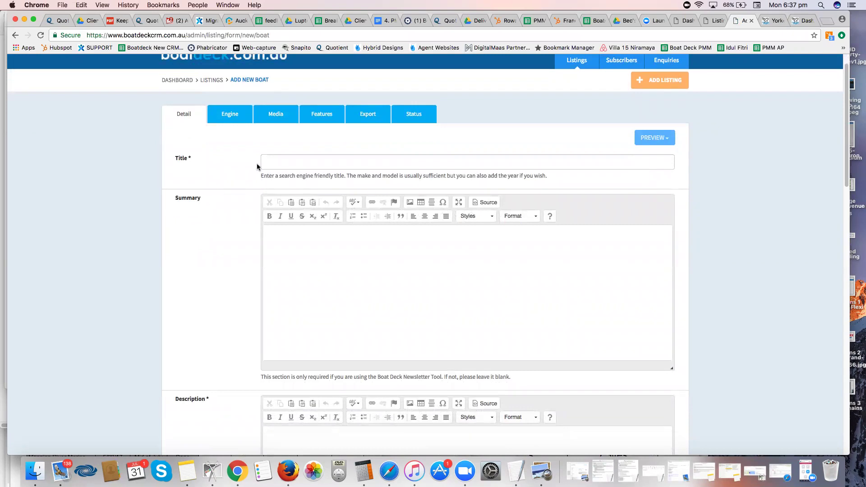
Enter "Quintex 350 Bowrider" as the listing title.
click(275, 160)
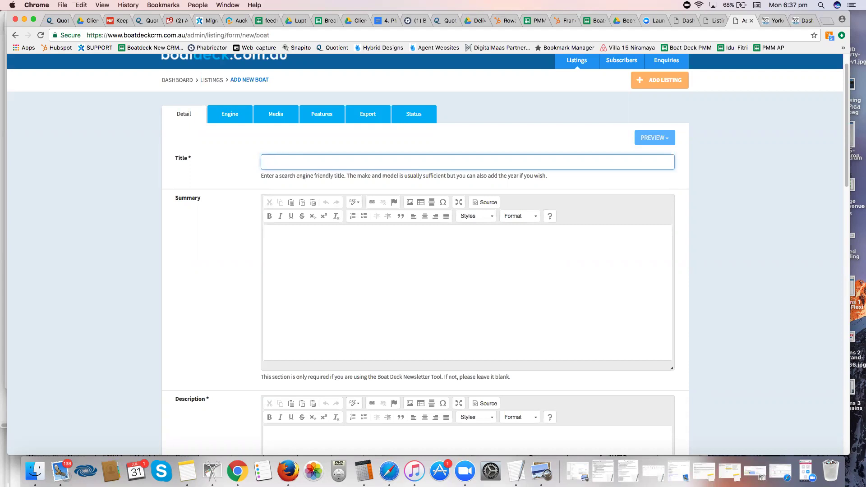
text(Quinntrex)
text(350 Bowrider)
scroll(242, 244, down, 2)
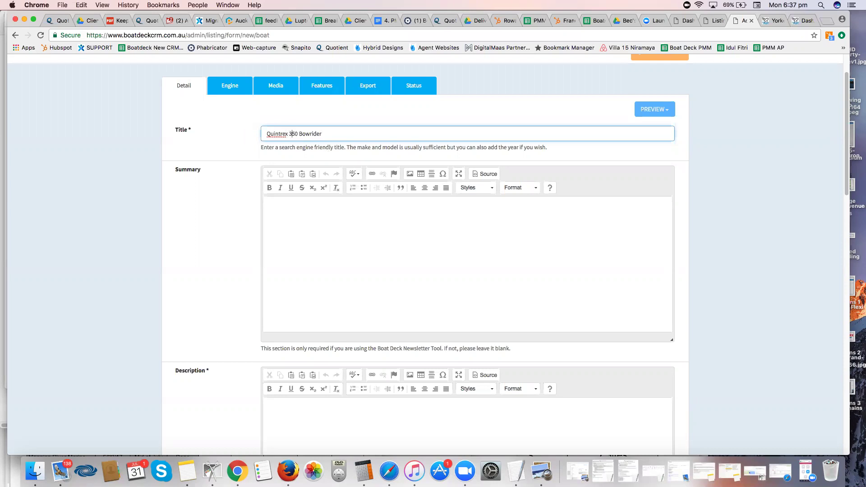
double_click(274, 134)
key(BackSpace)
text(Quintex)
scroll(326, 217, down, 1)
Write the listing summary "Fully optioned with trailer and 40hp engine.".
click(326, 216)
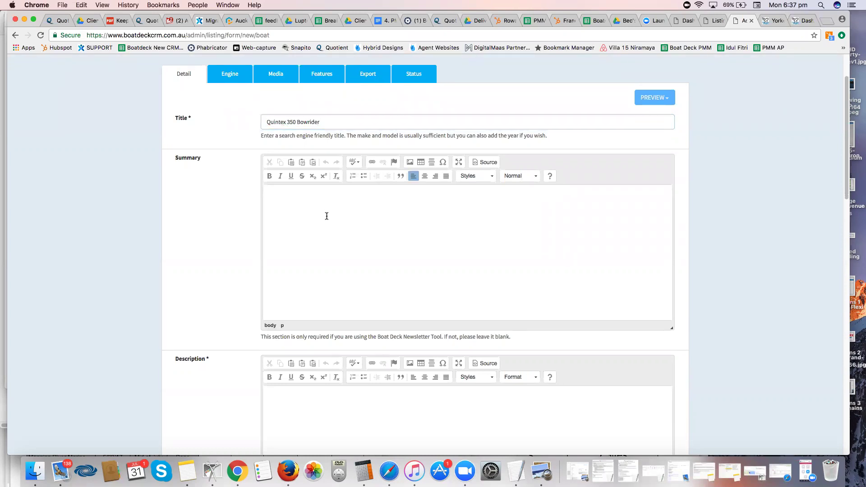
text(y optionw)
key(BackSpace)
text(ed with trailer and 40hp engine.)
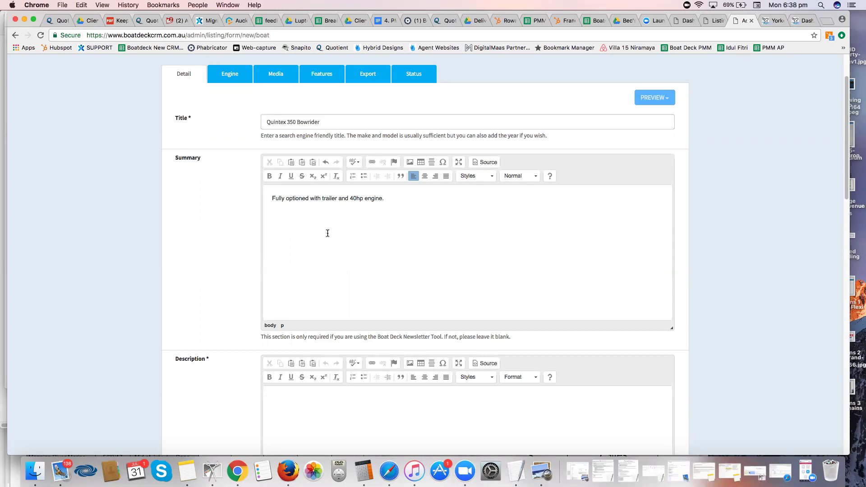
Begin the description with the guideline line "The first 160 ch (2 sent)".
scroll(322, 271, down, 3)
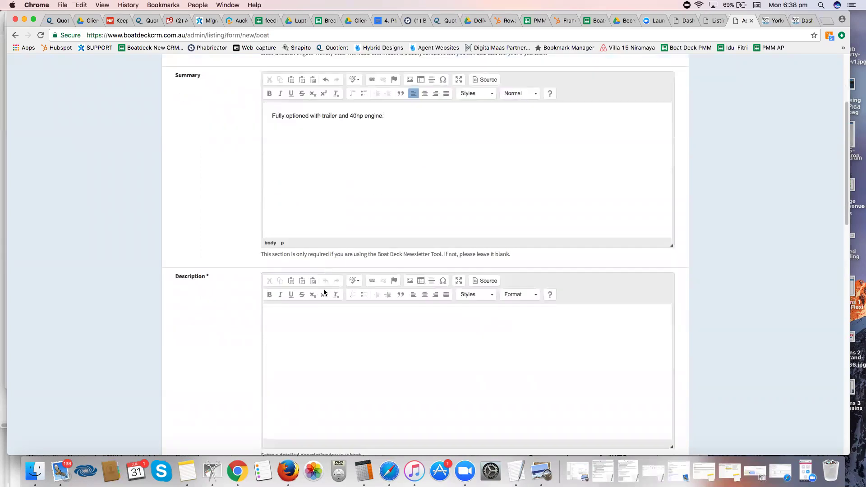
click(315, 315)
text(The first in)
text(160 charac)
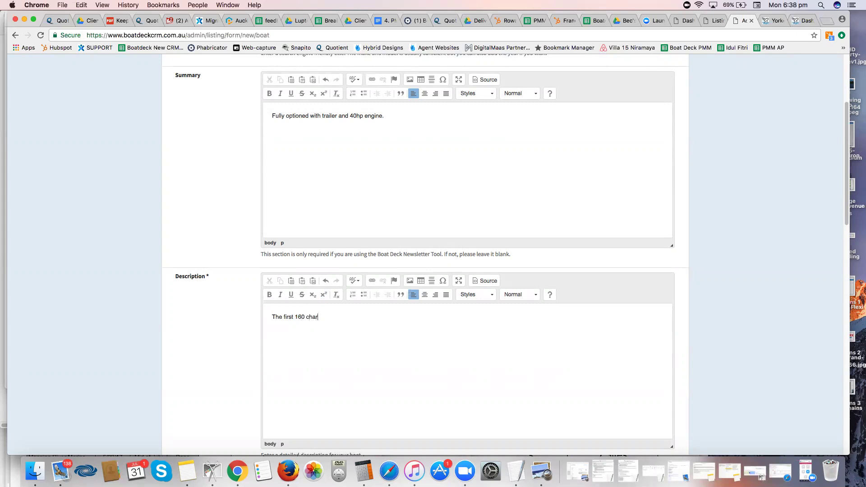
key(BackSpace)
key(BackSpace)
key(BackSpace)
key(BackSpace)
text((2 sen)
Add a second description paragraph reading "New 2017 Quintrex 350 Bowrider for sale.".
text(New)
text( Quinte)
text(rex )
text(350 Bow)
text(rider)
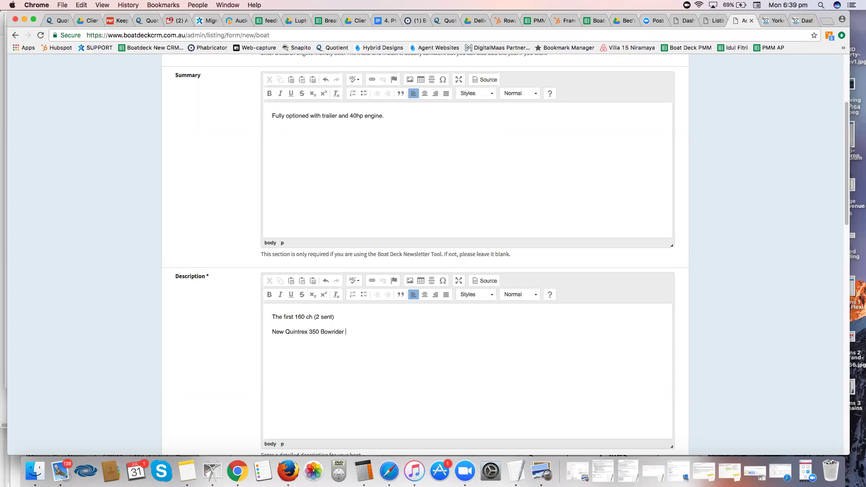
text( for sale.)
click(287, 332)
text(2017)
Begin the description's next sentence, after "for sale.", with "This new Quintrex Bowrider 350".
click(384, 332)
text(The fi)
key(BackSpace)
key(BackSpace)
text(is)
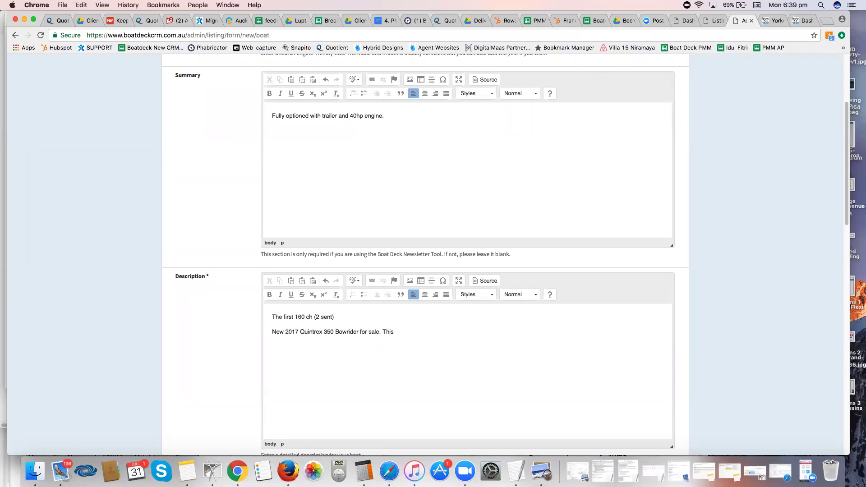
text( new Quintrex Bot)
key(BackSpace)
text(wrider i)
key(BackSpace)
text(350)
Complete the sentence with "is a great example of a quality fishing boat loaded with extras including Mercury 40hp outboard, Navico electronics.".
text(is a great example of a quality)
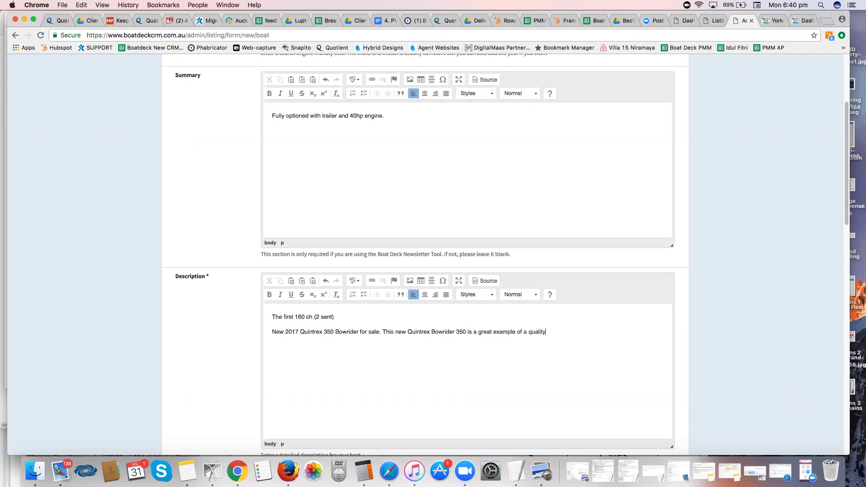
text( fishing boat loaded with extras including )
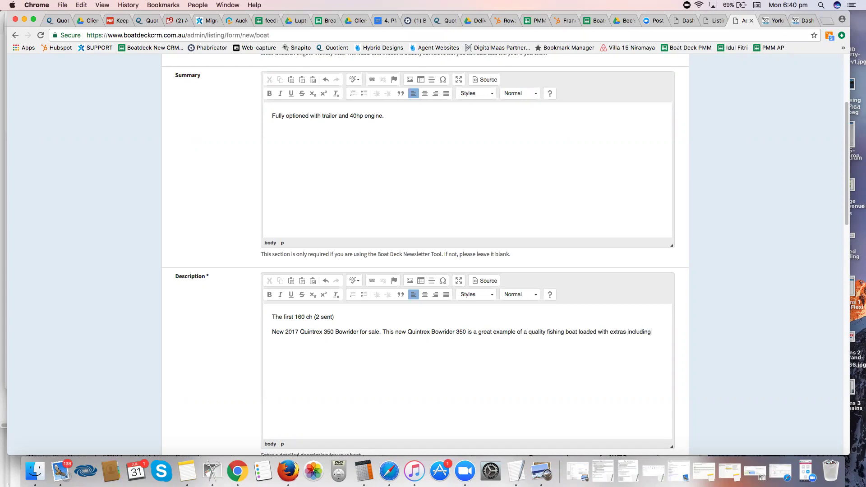
text(Mercury 40hp outboard, Navico electronics.)
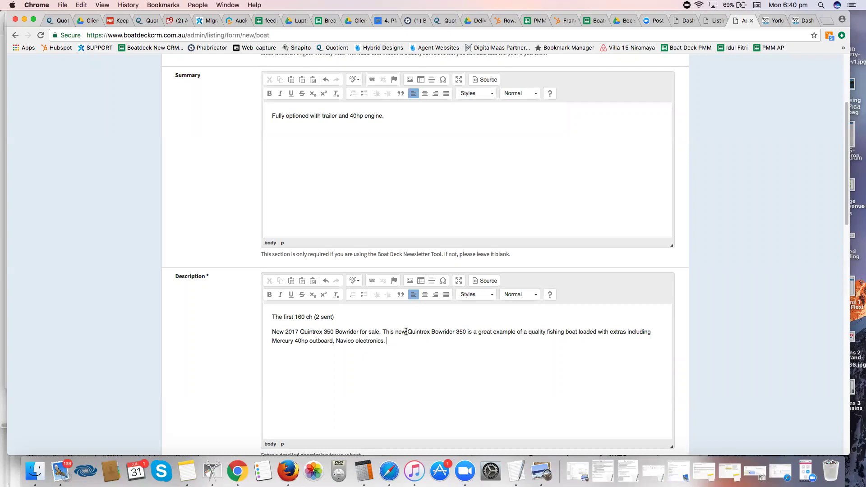
click(317, 337)
drag(546, 333, 576, 330)
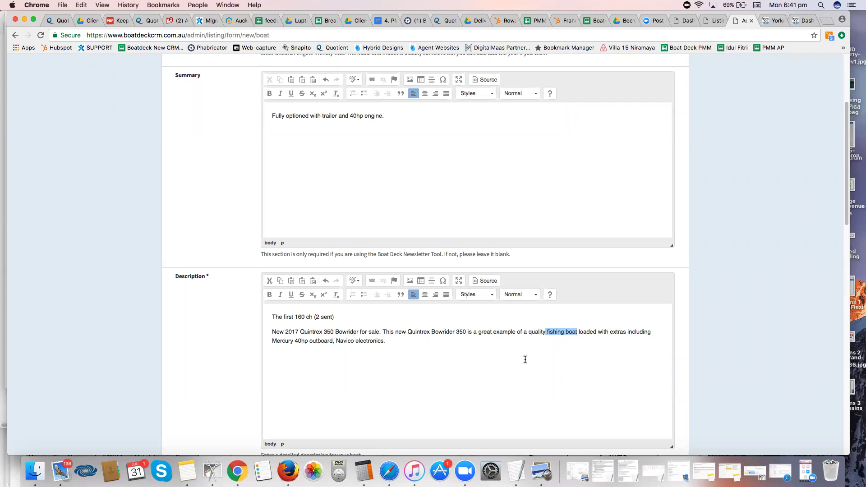
scroll(525, 360, down, 1)
scroll(526, 360, down, 1)
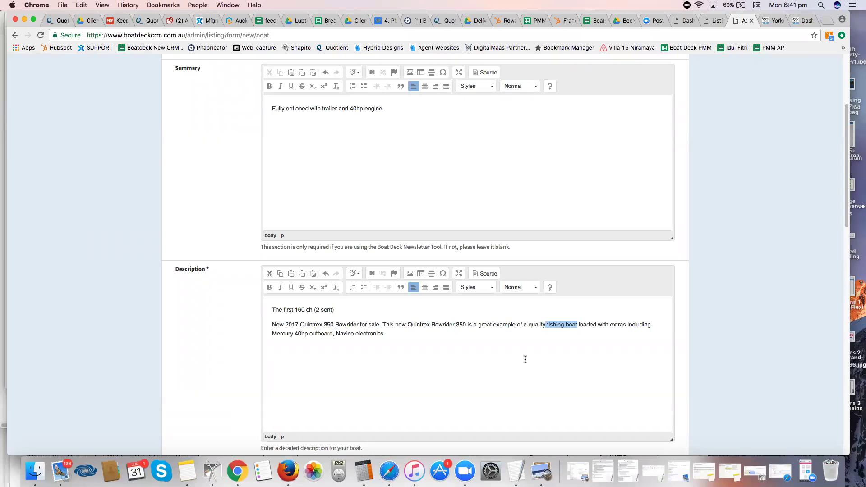
Insert "engine" after "Mercury 40hp outboard" in the description.
double_click(307, 334)
click(332, 333)
text(ein)
key(BackSpace)
key(BackSpace)
text(ngine)
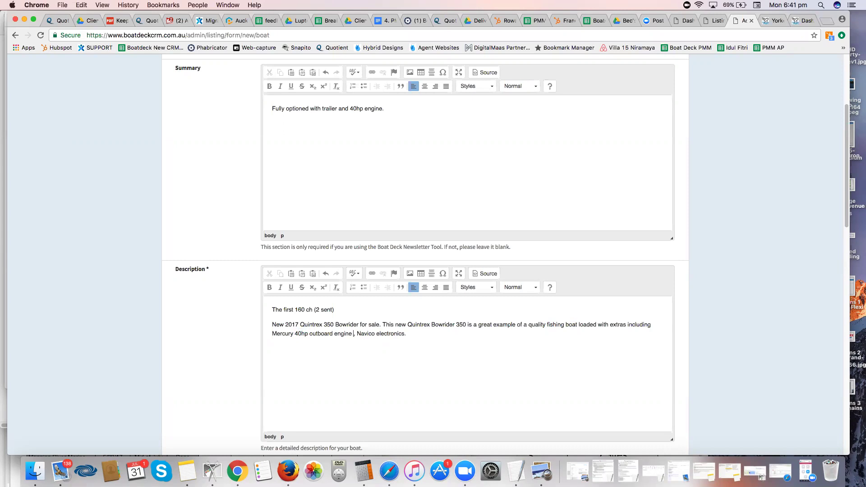
Replace "Navico" with "Simrad" in the description and add "chartplotter" after "electronics".
click(356, 334)
drag(373, 334, 357, 329)
text(Simrad)
text(hr)
key(BackSpace)
key(BackSpace)
key(BackSpace)
text(hartplotter)
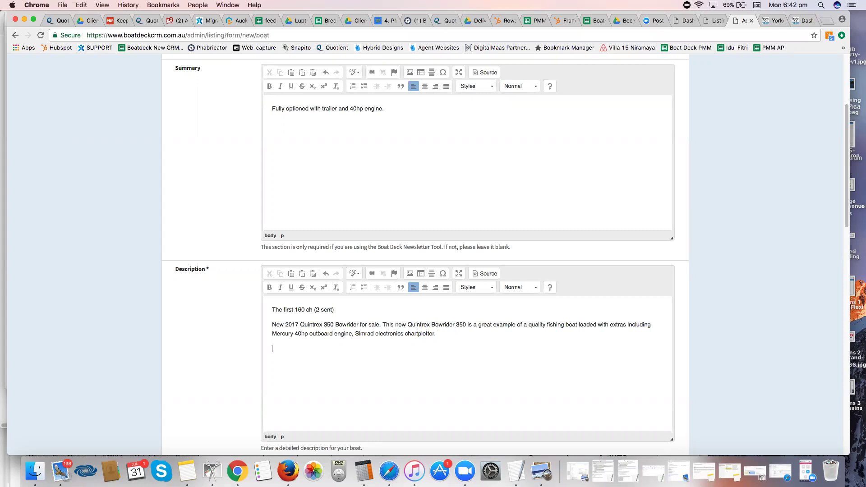
Add a new paragraph reading "Up to 250 words" at the end of the description.
key(Return)
text(Up to 250 words)
scroll(400, 266, down, 4)
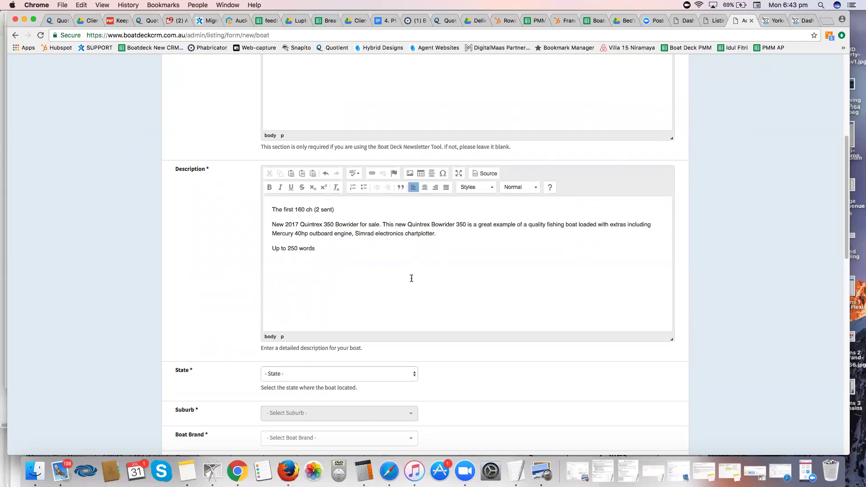
Set the boat's state to New South Wales in the listing form.
scroll(526, 289, down, 1)
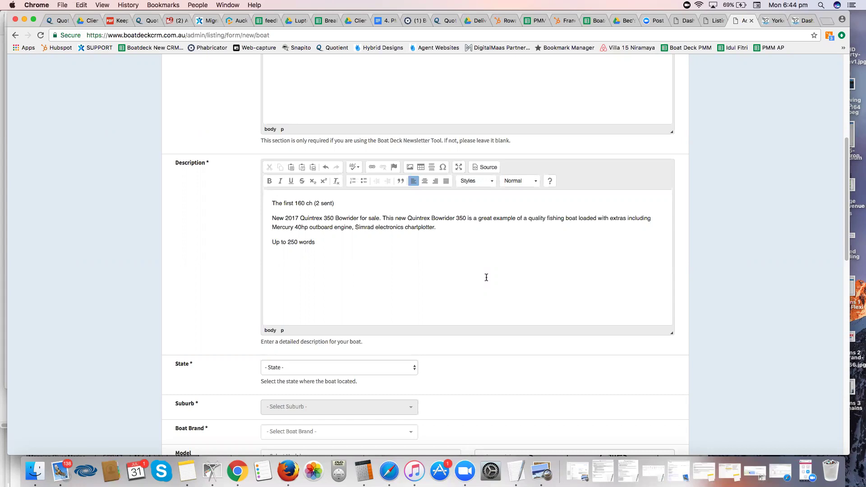
scroll(700, 364, down, 1)
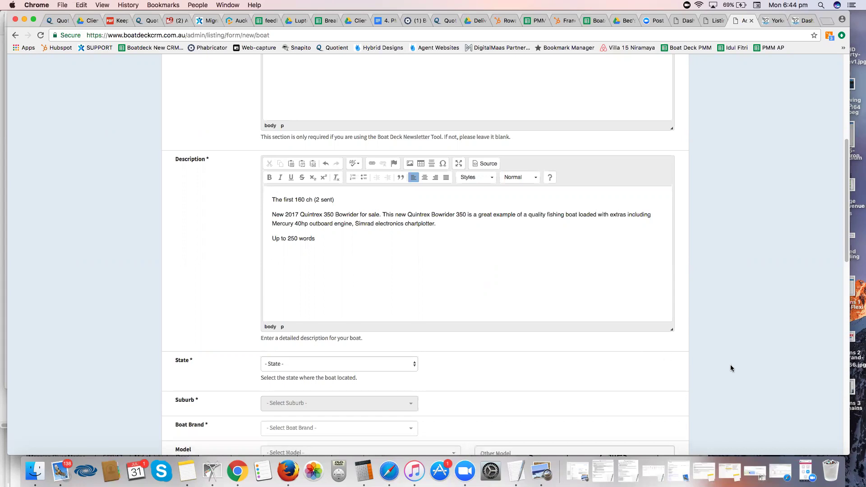
scroll(732, 368, down, 2)
scroll(717, 370, down, 3)
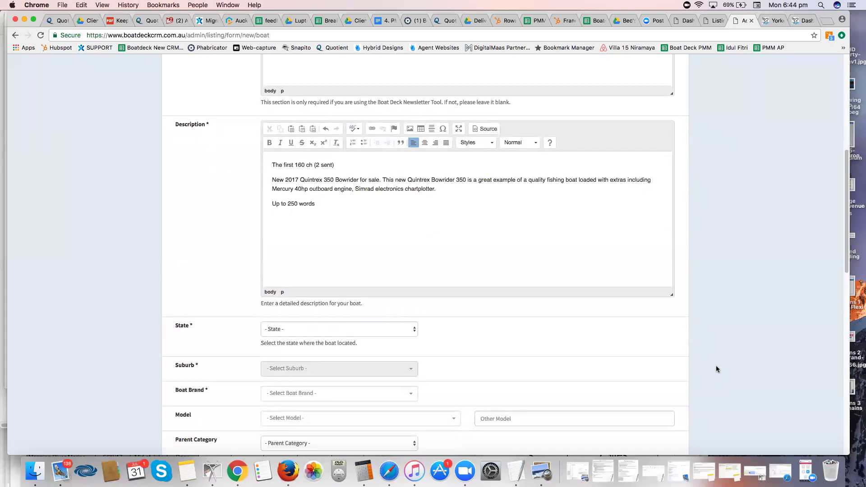
scroll(717, 369, down, 3)
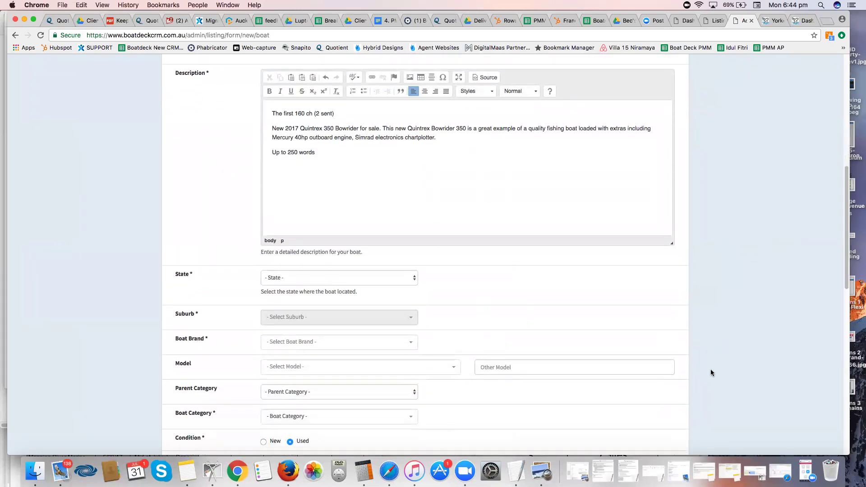
scroll(673, 343, down, 10)
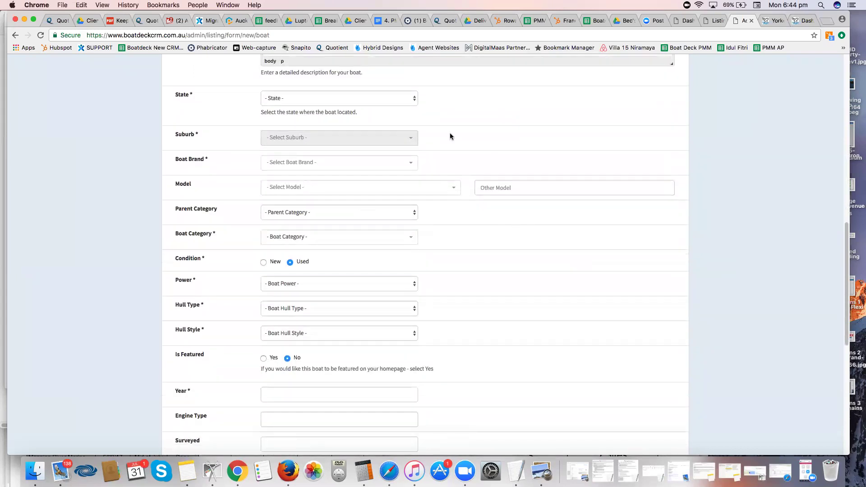
click(414, 98)
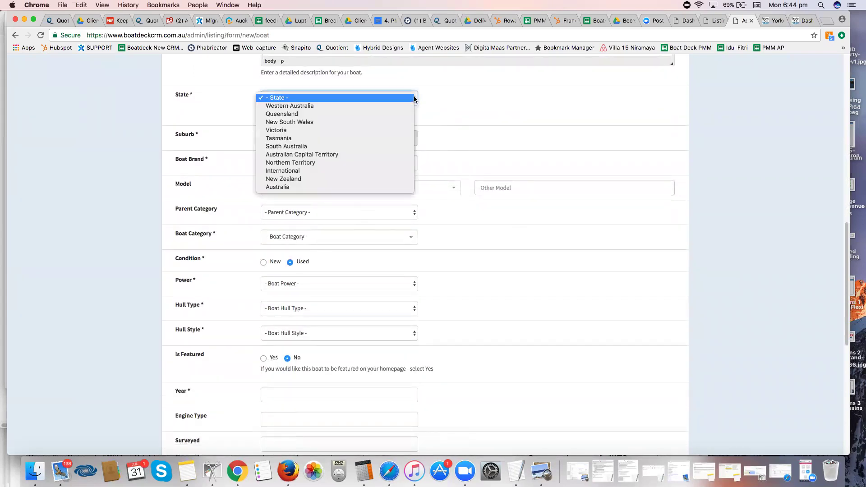
click(411, 122)
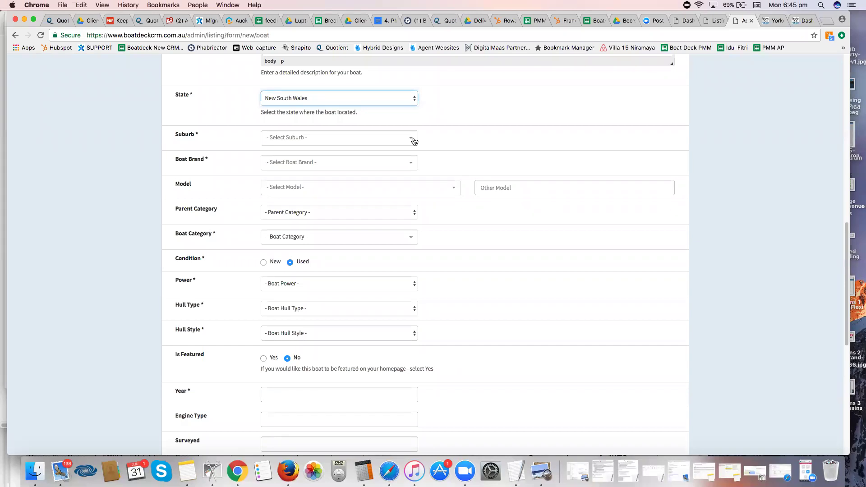
Find the suburb with "syde" and set it to SYDENHAM, NSW 2044.
click(414, 142)
text(syde)
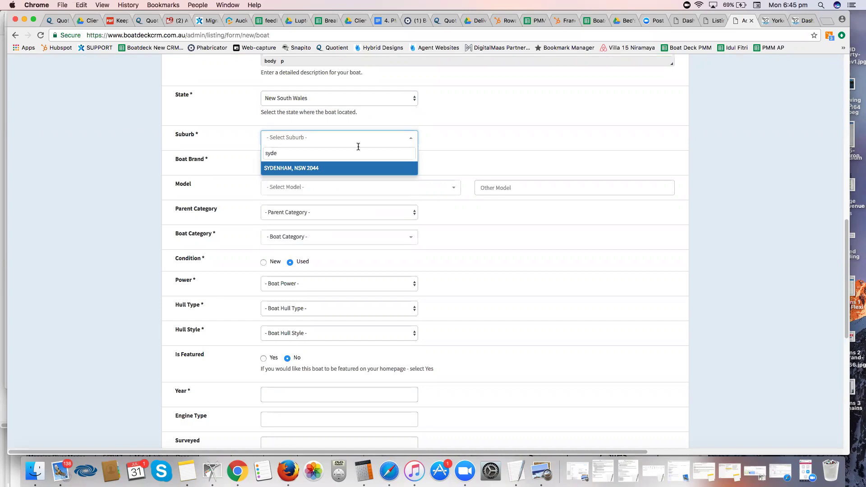
click(348, 168)
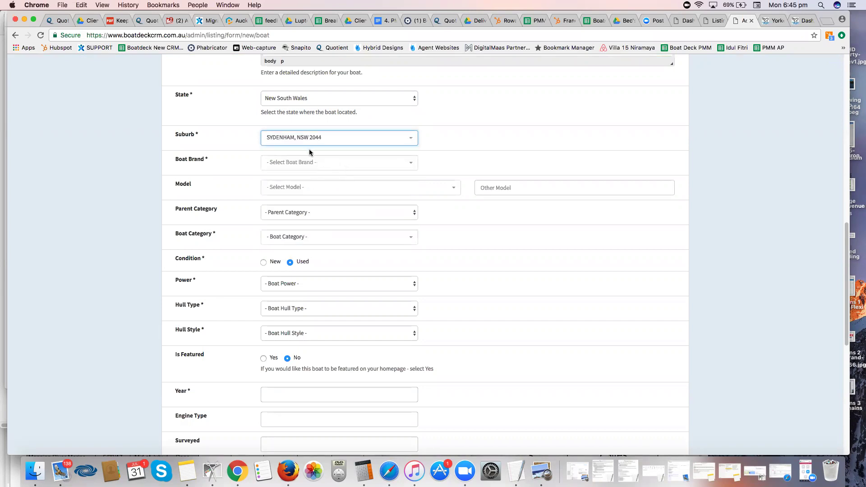
Find the boat brand with "qui" and set it to Quintrex.
click(319, 163)
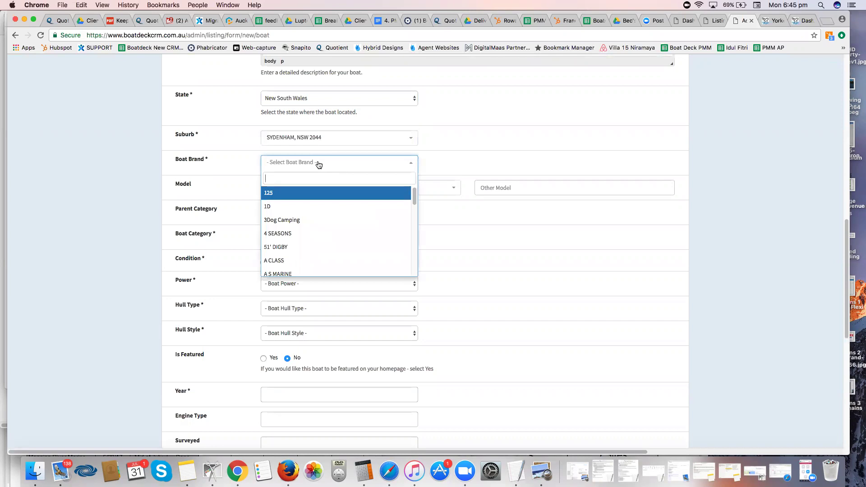
text(qui)
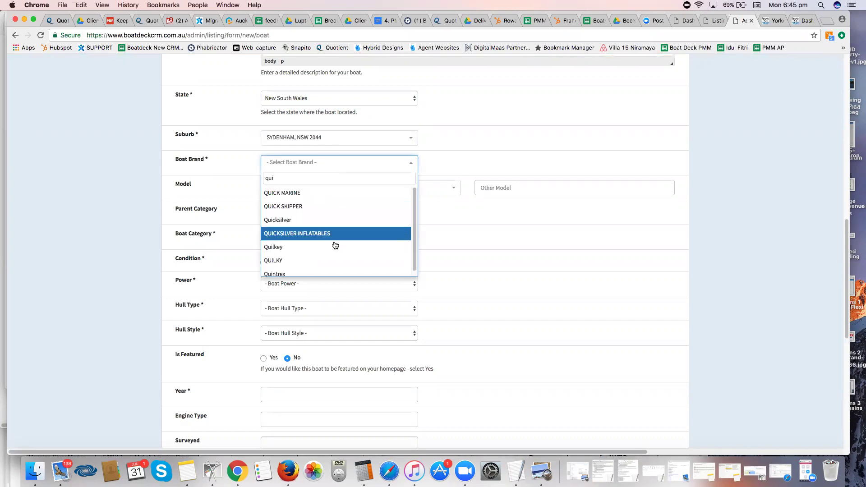
scroll(324, 250, down, 2)
click(316, 252)
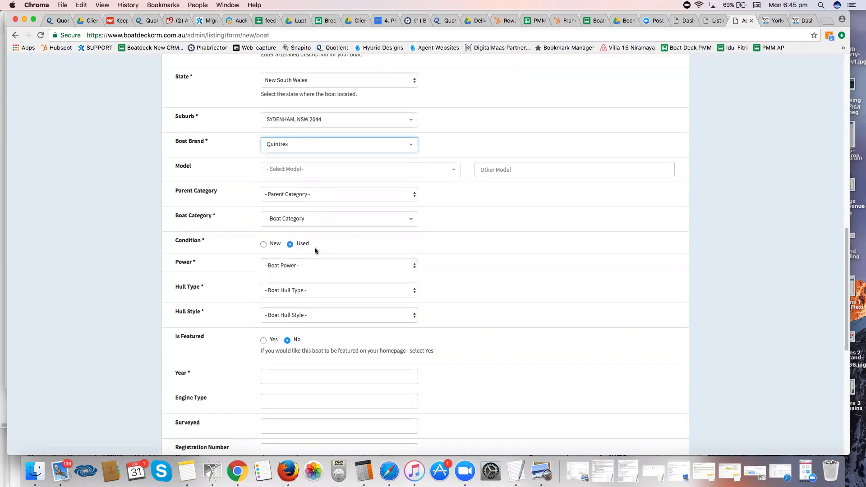
Search the model options for "350 bo" and for the shorter term "350".
click(362, 175)
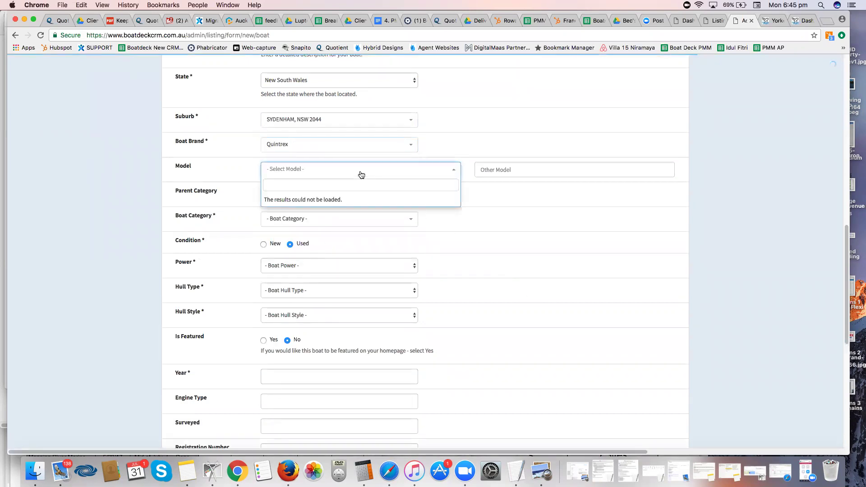
text(3)
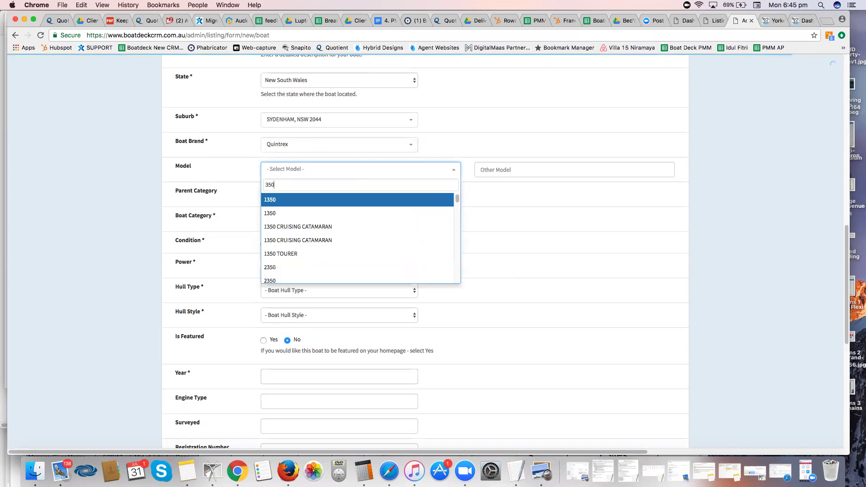
text(50 bo)
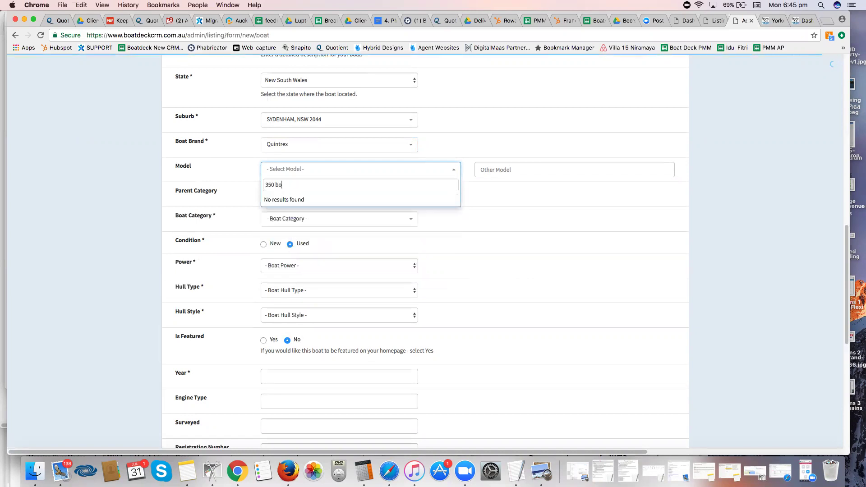
key(BackSpace)
key(BackSpace)
key(BackSpace)
scroll(371, 236, down, 2)
scroll(371, 236, down, 3)
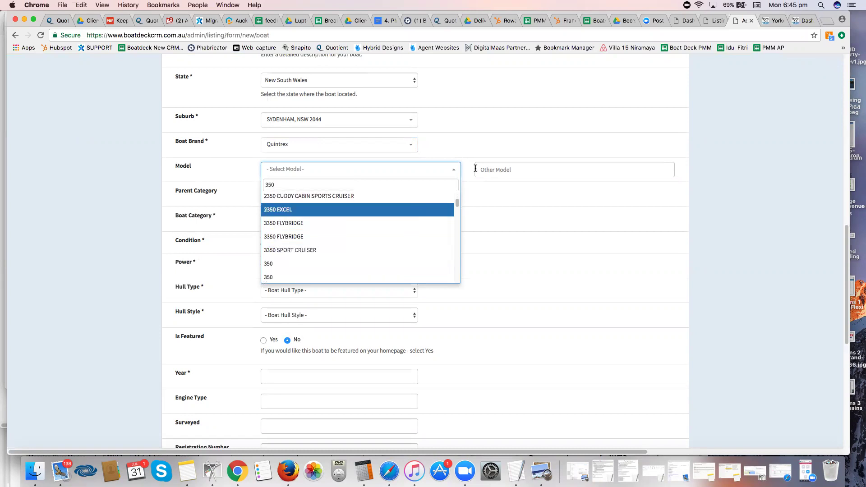
Enter "350 Bowrider" as the other model, leaving the predefined model unselected.
click(508, 171)
text(350 Bowrider)
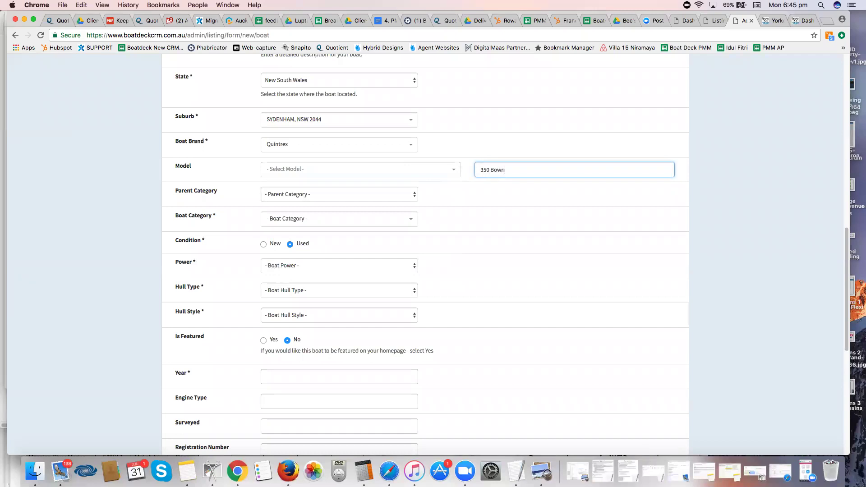
click(452, 171)
scroll(499, 211, down, 1)
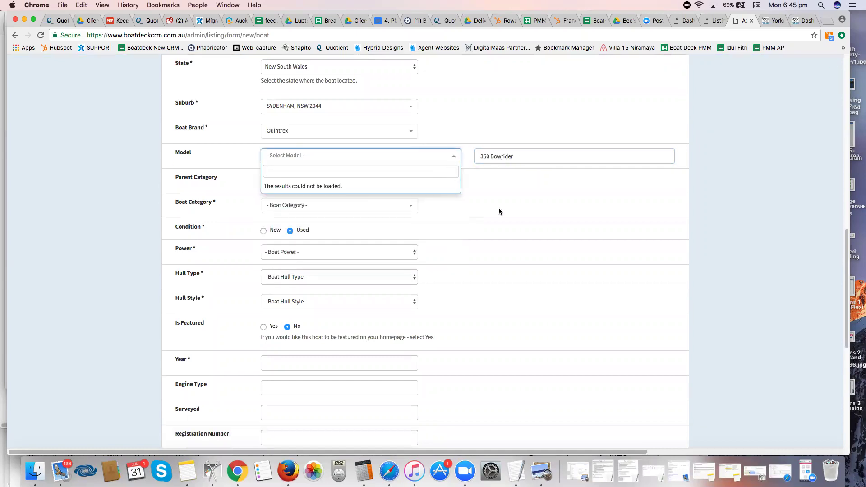
click(488, 162)
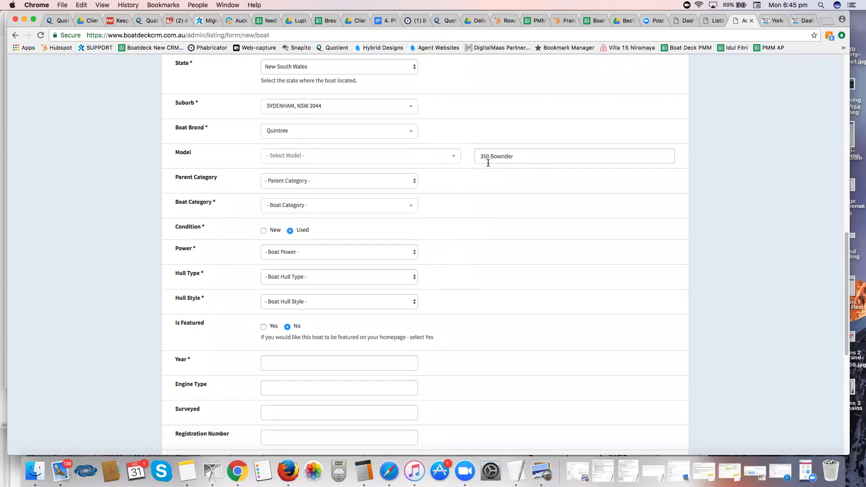
click(518, 154)
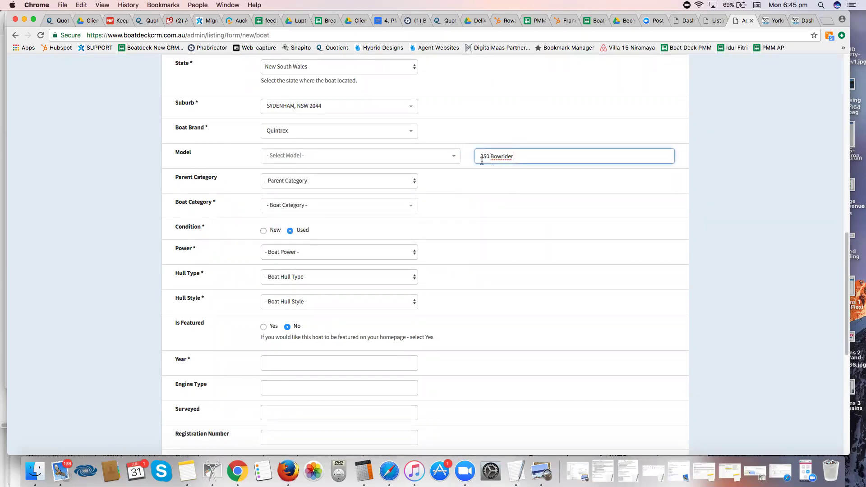
Try Savage as the parent category, and reset the field to its placeholder option.
click(409, 183)
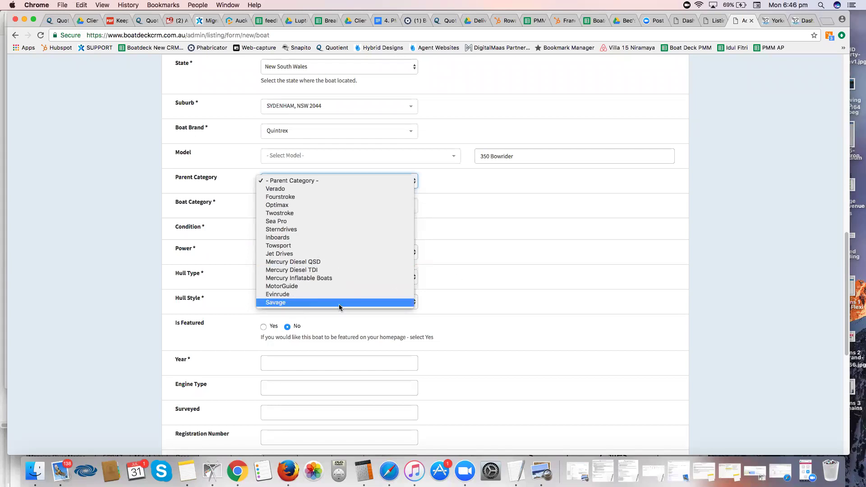
key(Return)
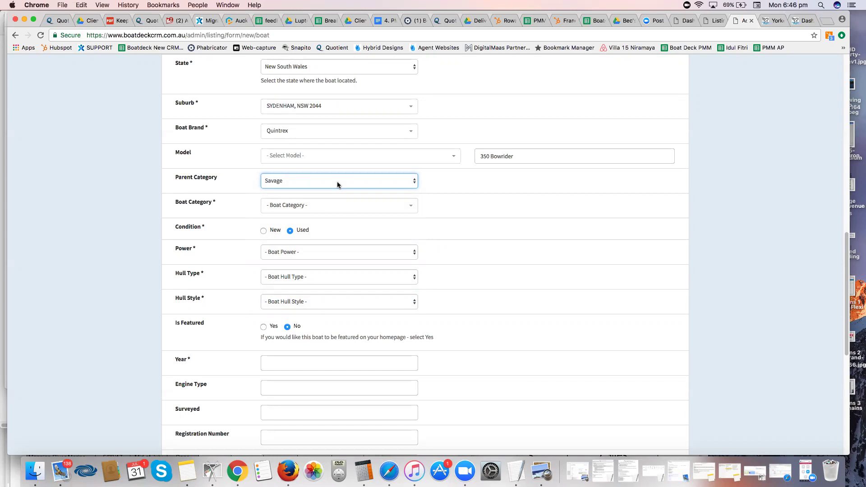
click(337, 181)
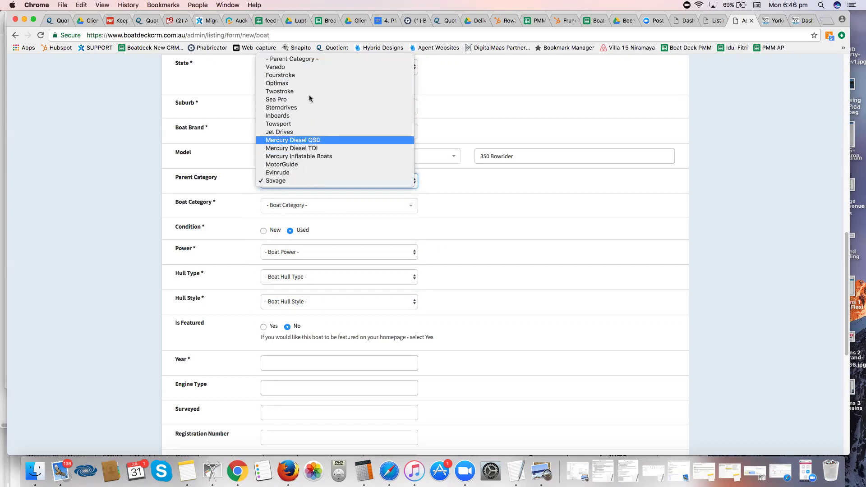
click(310, 59)
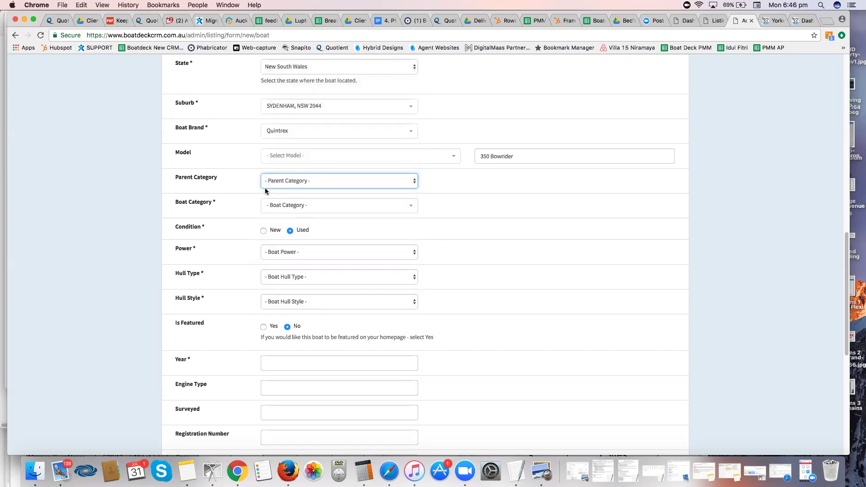
click(295, 183)
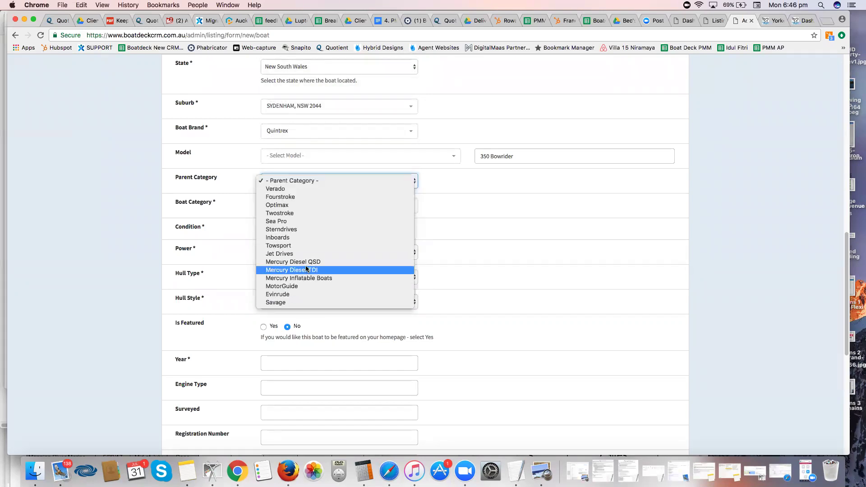
click(446, 178)
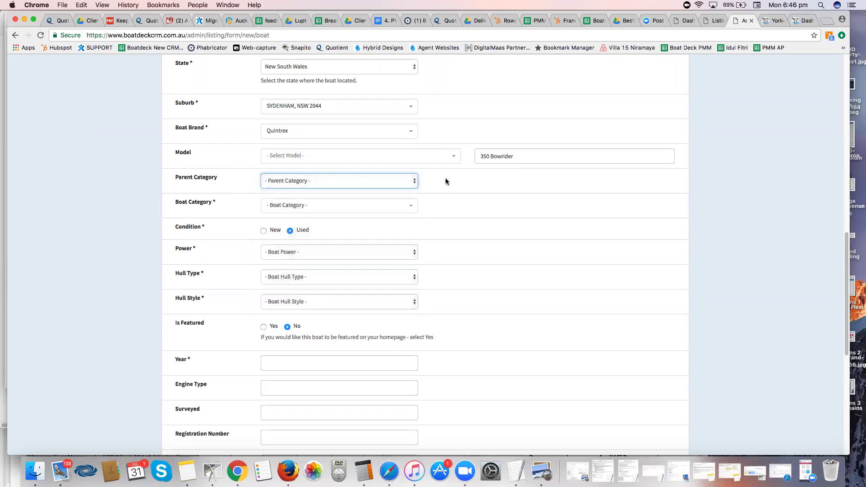
Set the boat category to Motor & Power Boats.
click(401, 208)
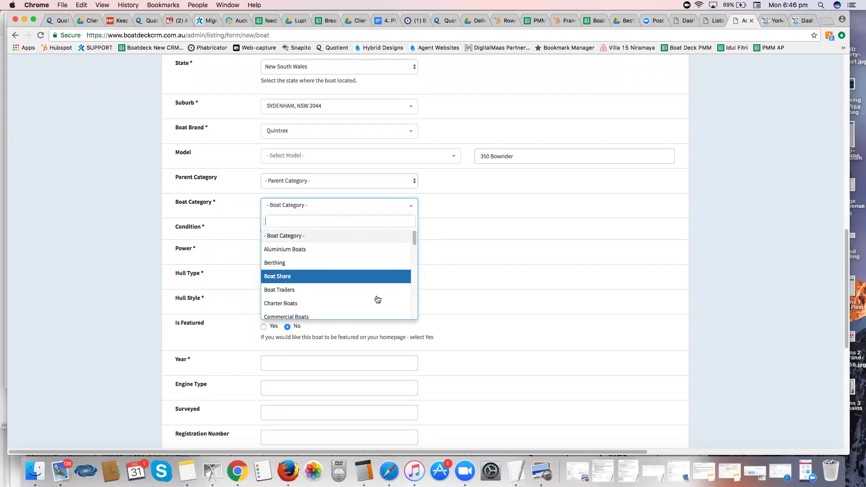
scroll(379, 299, down, 1)
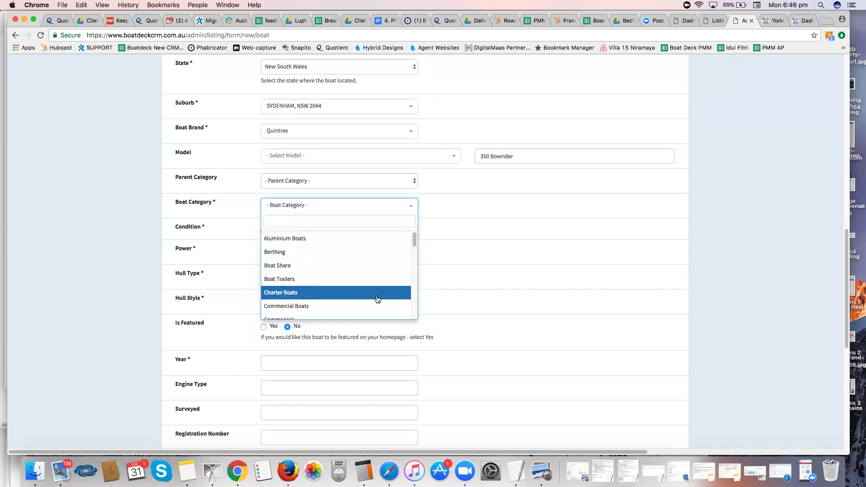
scroll(379, 298, down, 7)
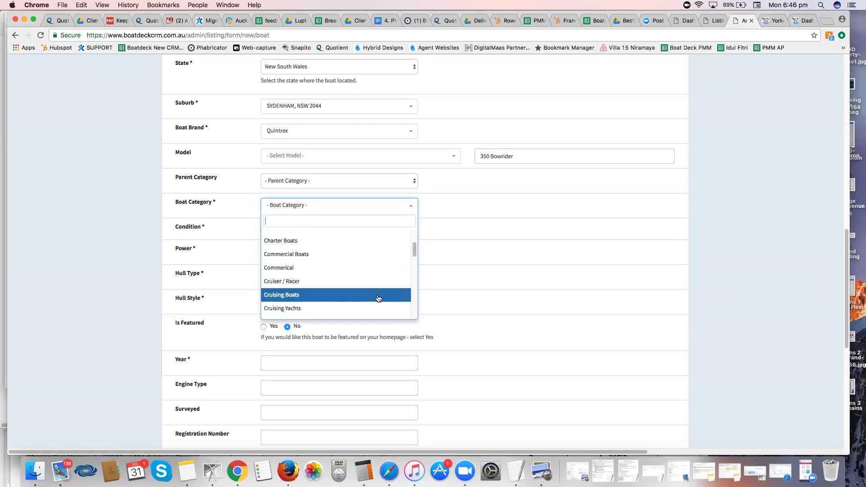
scroll(378, 298, down, 15)
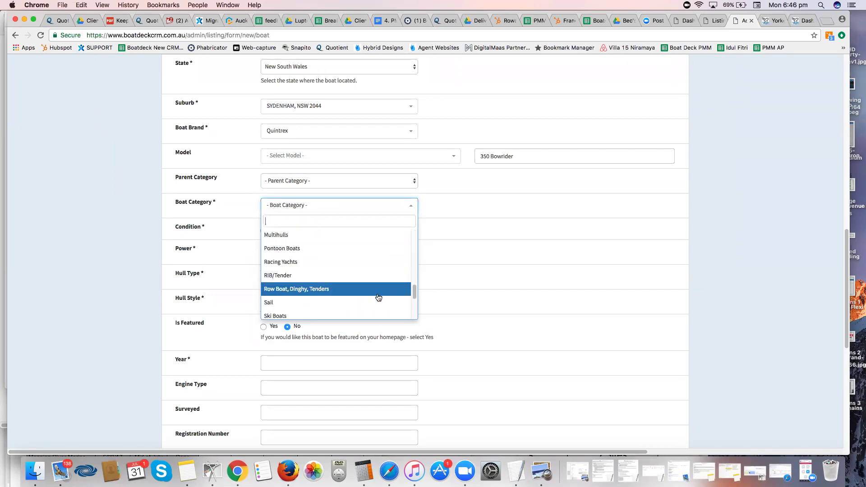
scroll(378, 298, down, 2)
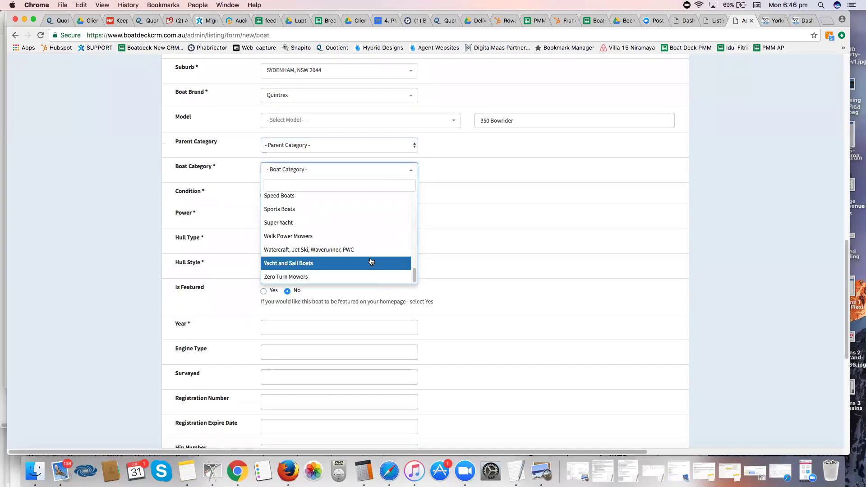
scroll(371, 254, up, 5)
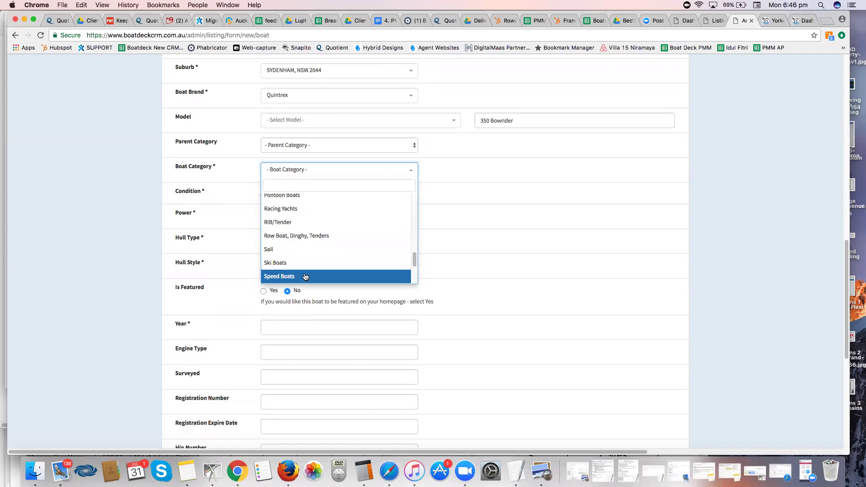
scroll(337, 250, up, 5)
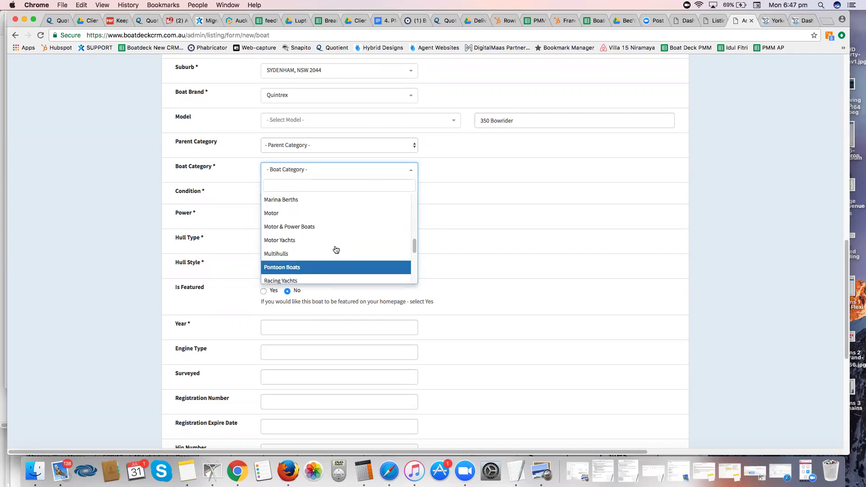
click(292, 227)
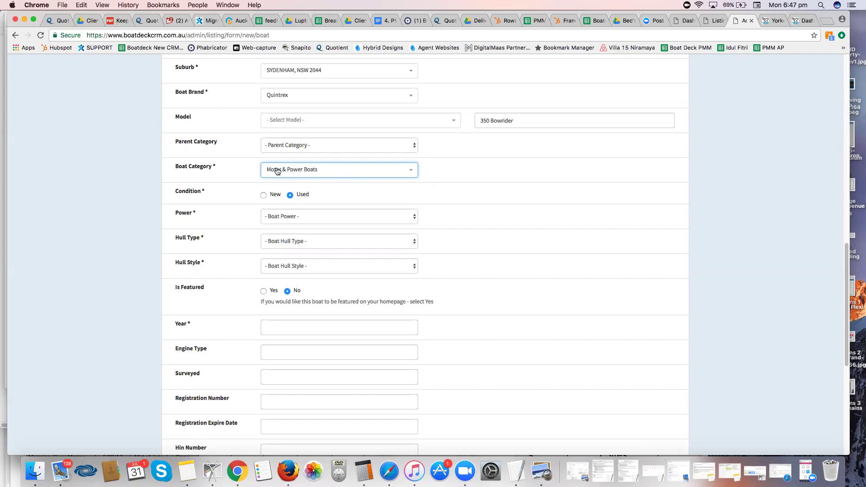
Look through the available boat category options, keeping Motor & Power Boats selected.
click(374, 171)
scroll(346, 275, down, 5)
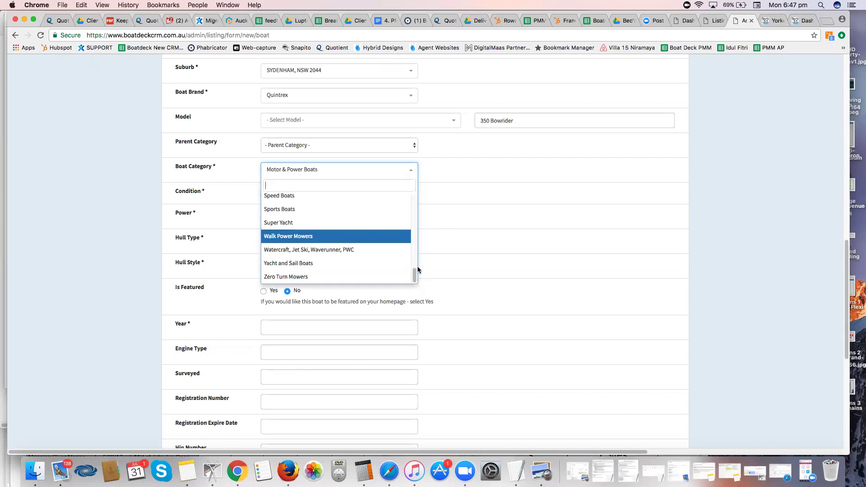
scroll(414, 252, up, 5)
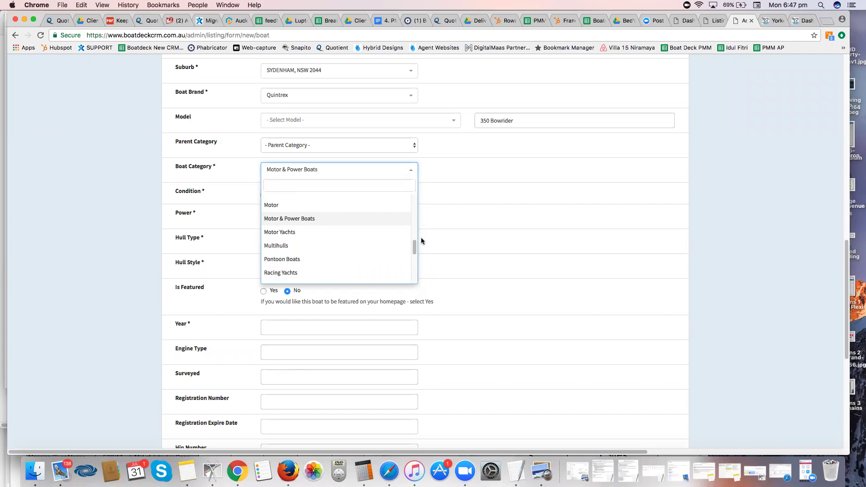
mouse_move(414, 247)
mouse_down()
mouse_move(413, 203)
mouse_move(413, 282)
mouse_move(414, 248)
mouse_up()
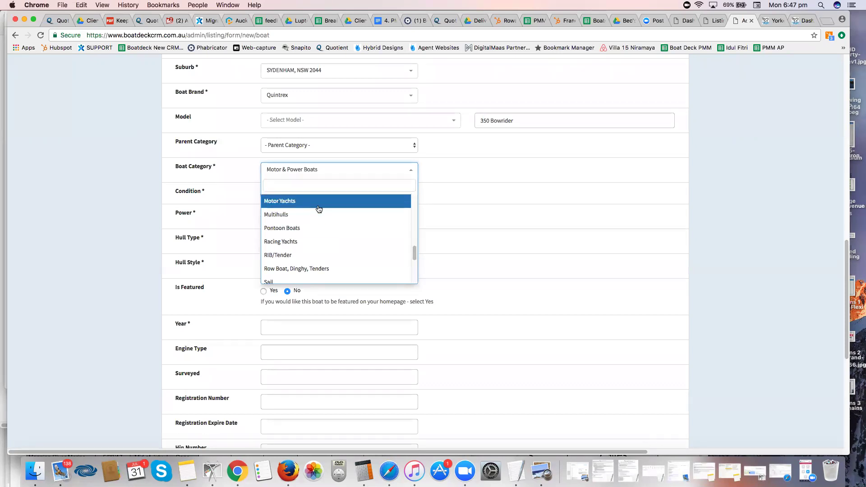
drag(415, 254, 414, 235)
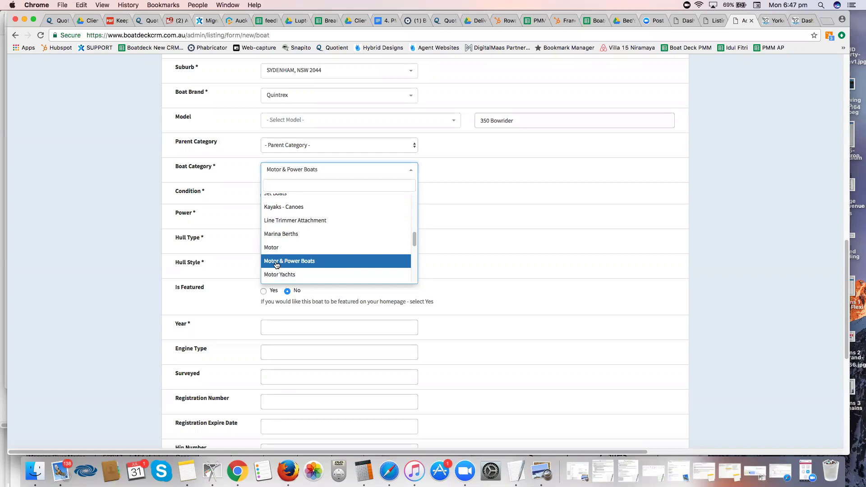
click(309, 262)
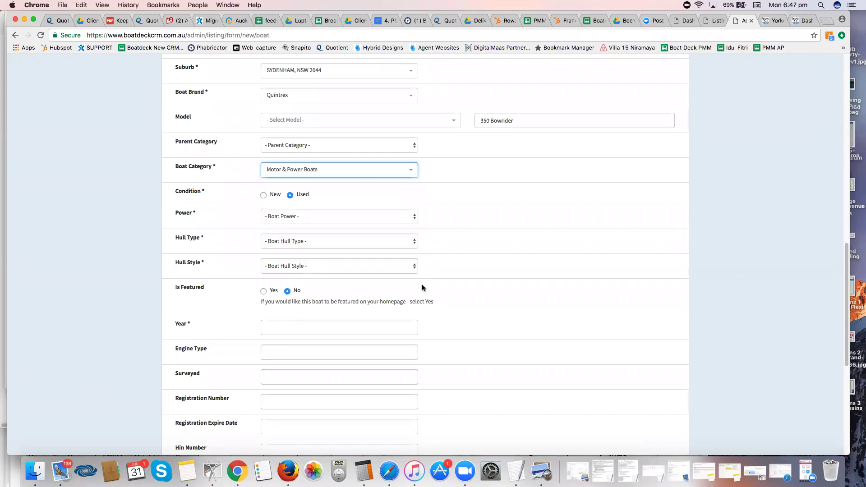
Set the boat's condition to New and its power type to Power.
click(262, 197)
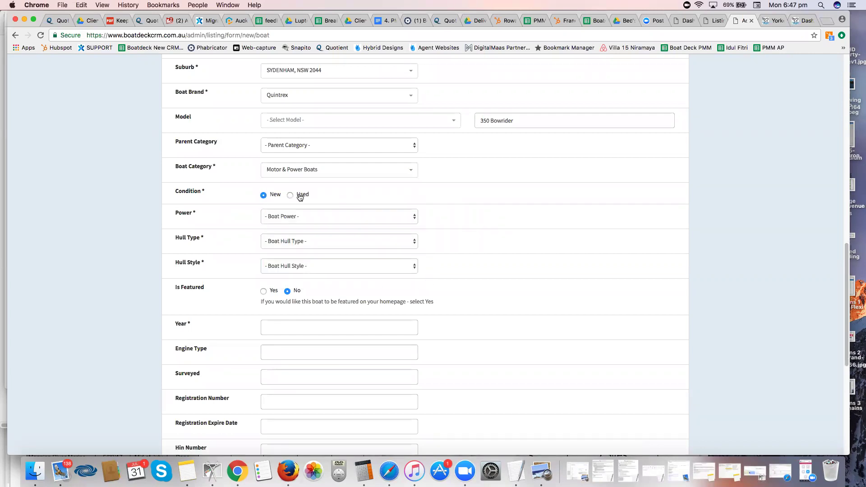
click(329, 215)
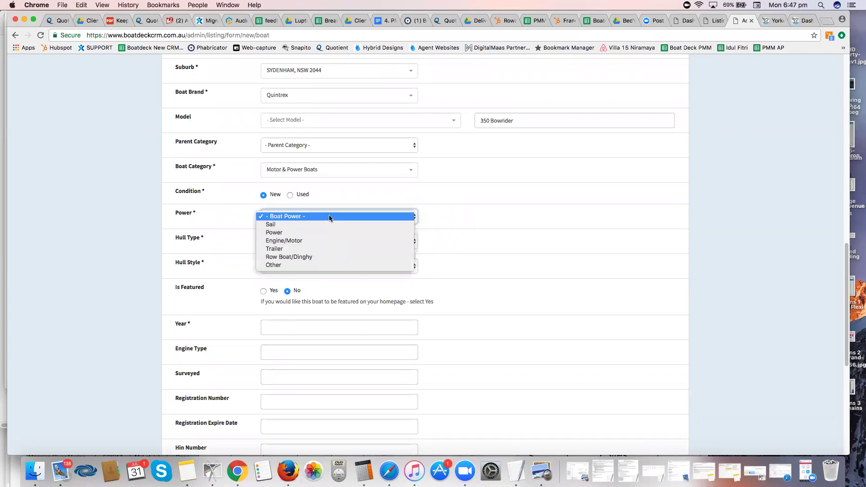
click(289, 233)
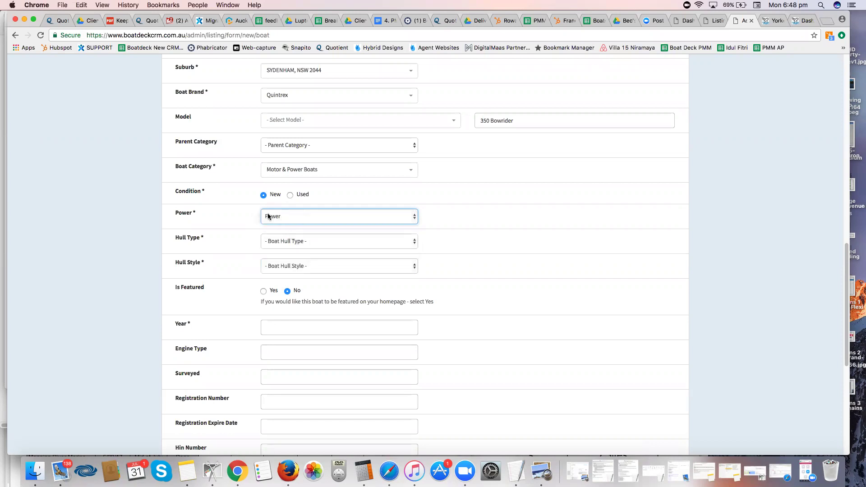
Set the hull type to Aluminium and the hull style to Single.
click(347, 245)
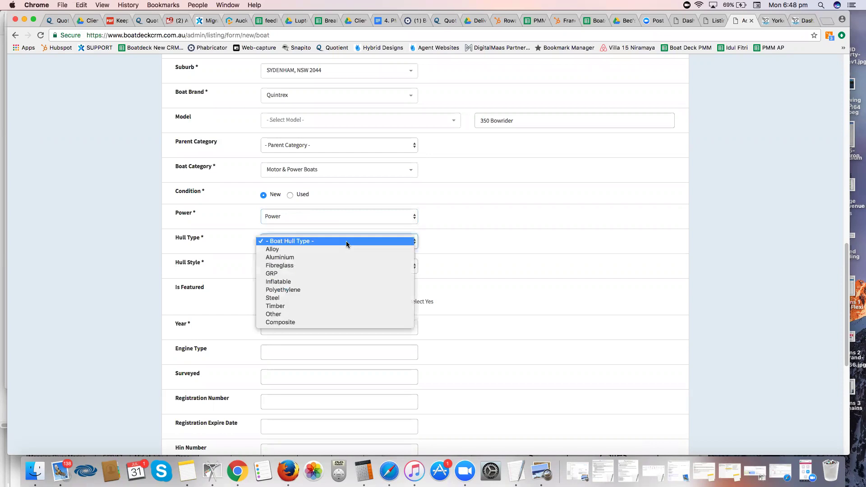
click(327, 257)
click(364, 269)
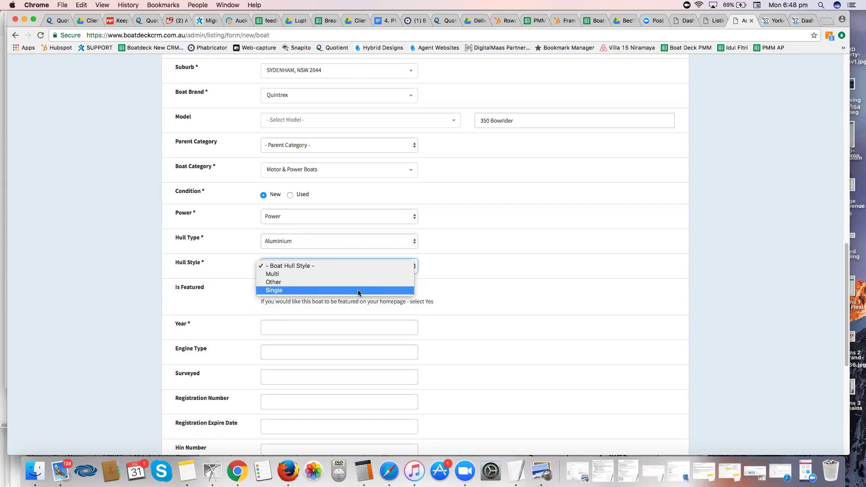
click(290, 292)
Try marking the boat as featured, and set the option back to No.
scroll(503, 298, down, 1)
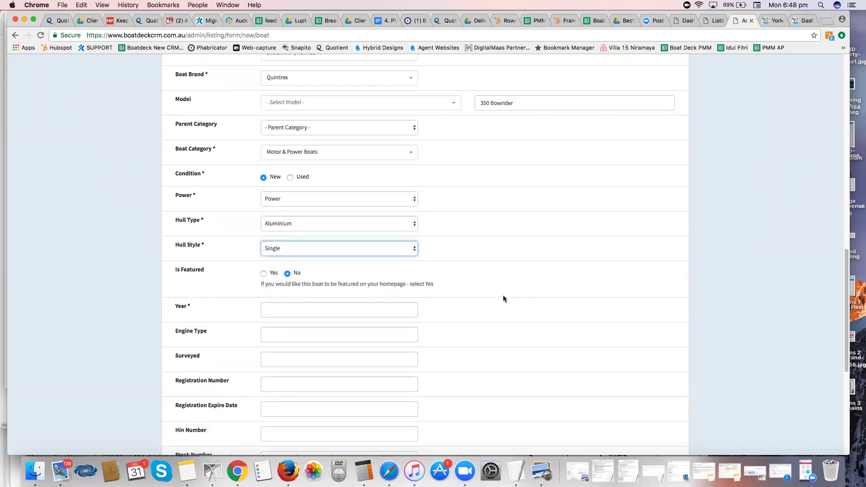
scroll(504, 299, down, 1)
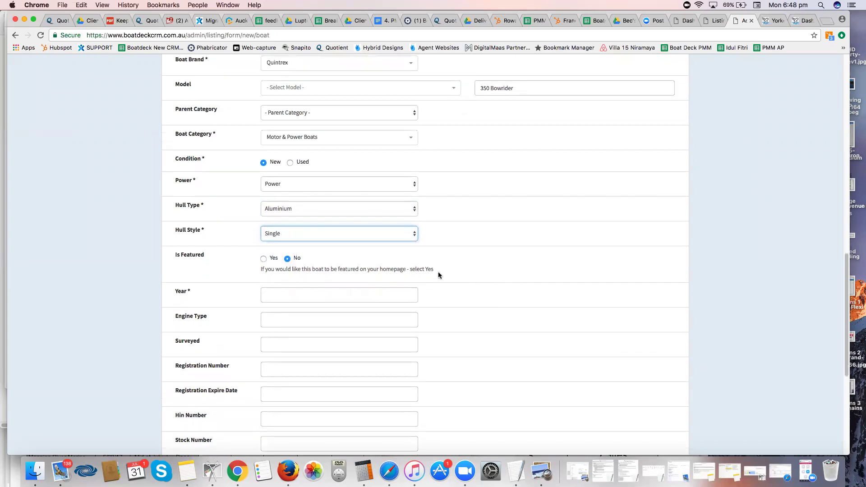
click(263, 259)
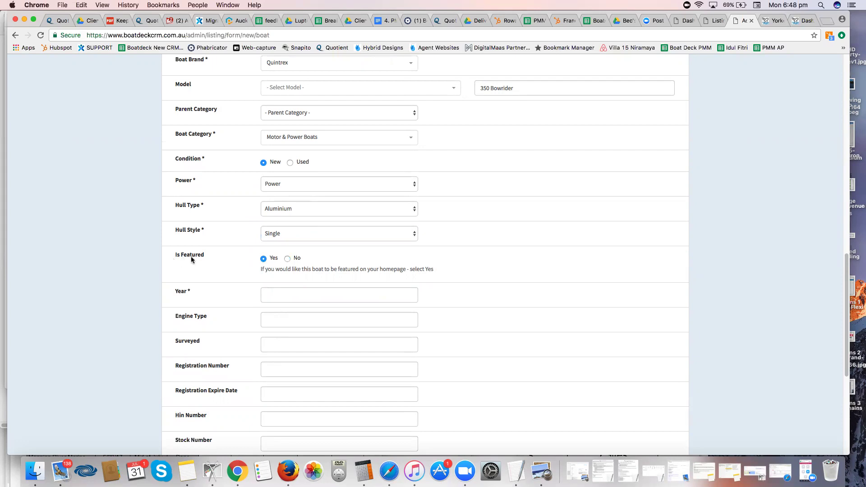
click(288, 258)
Enter 2017 as the boat's year.
scroll(553, 288, down, 1)
scroll(553, 288, down, 2)
click(381, 243)
text(2017)
Set the boat's length to 3.80 metres, leaving the optional engine type, registration, HIN and stock number fields blank.
click(378, 266)
scroll(407, 278, down, 1)
scroll(408, 280, down, 2)
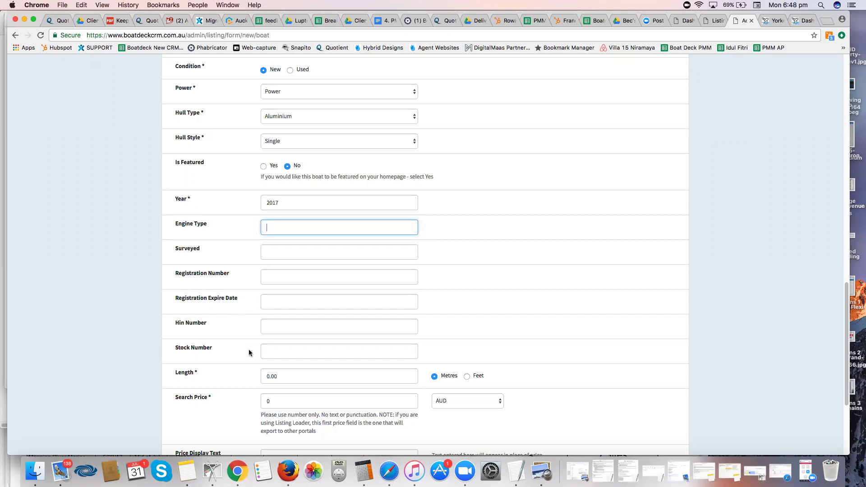
click(274, 351)
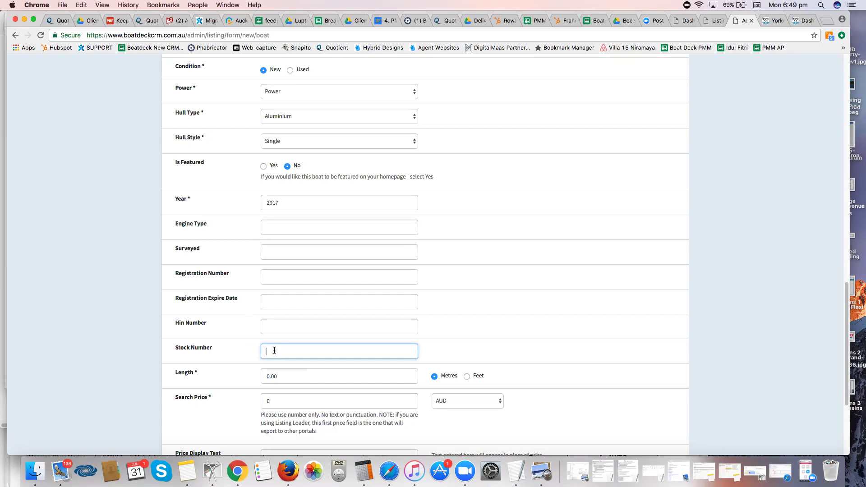
scroll(576, 363, down, 5)
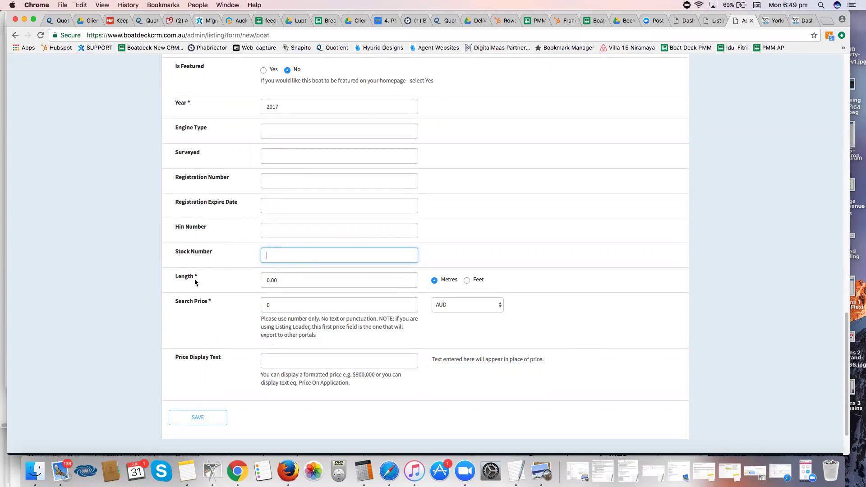
key(Tab)
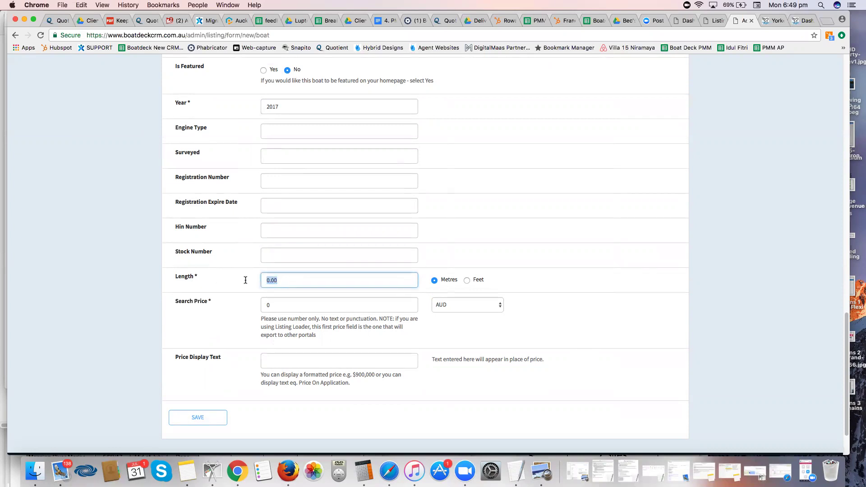
text(3.80)
click(510, 282)
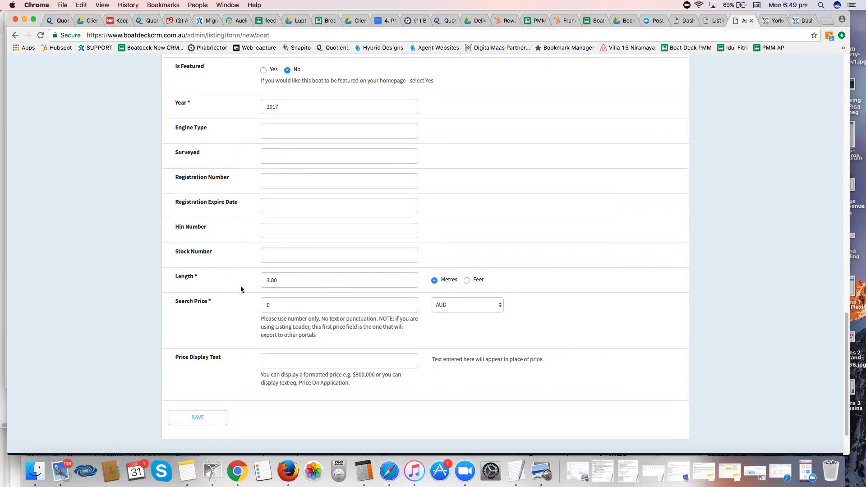
Set the search price to 38000 AUD.
scroll(228, 313, down, 1)
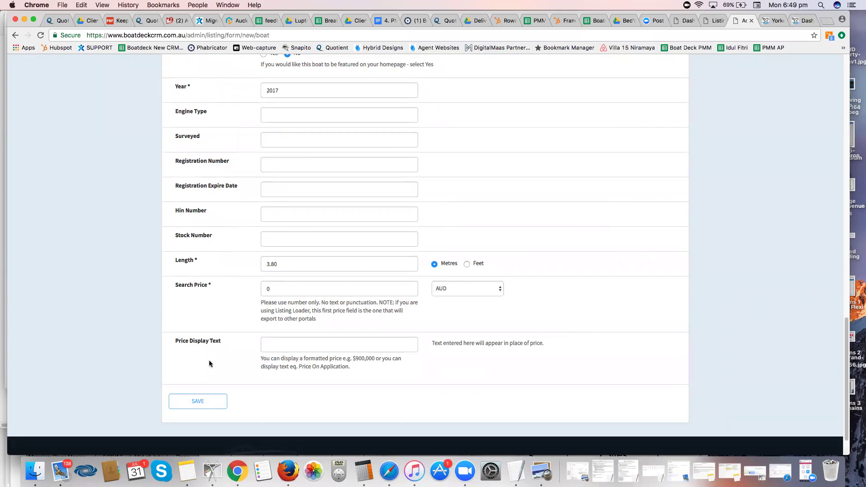
scroll(533, 353, down, 2)
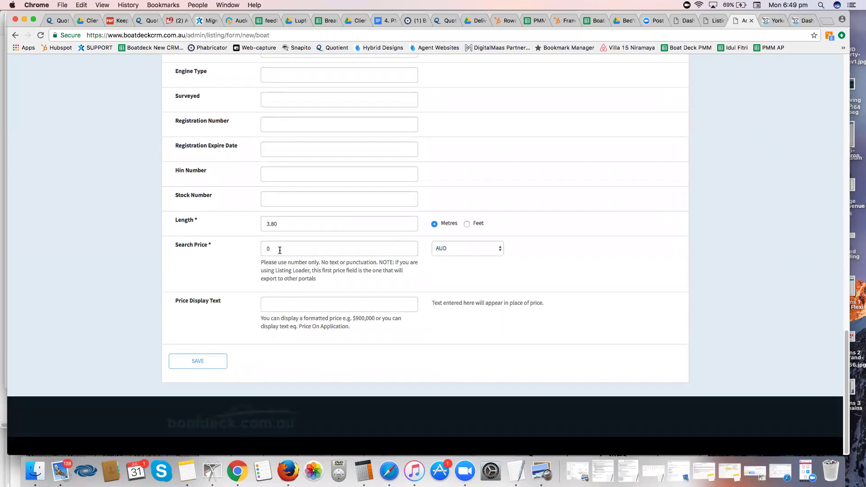
click(280, 250)
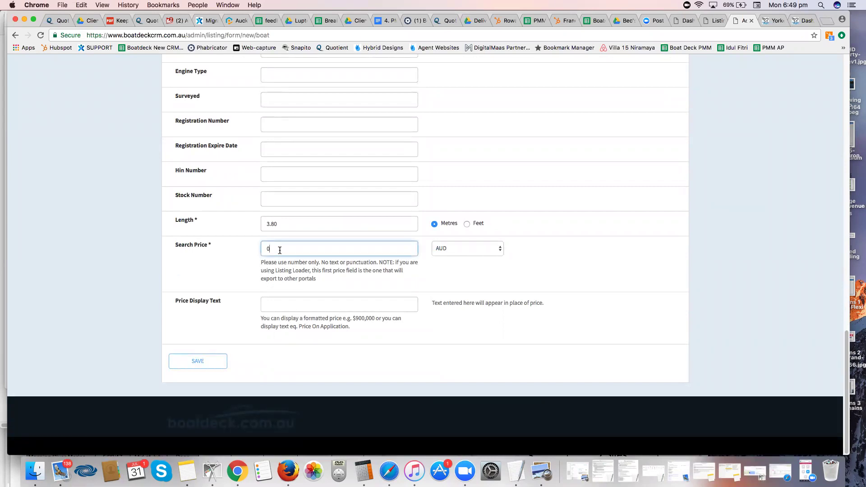
key(BackSpace)
text(38000)
drag(290, 251, 258, 251)
Enter "$38,000 on sale now!" as the price display text and save the boat listing.
click(275, 305)
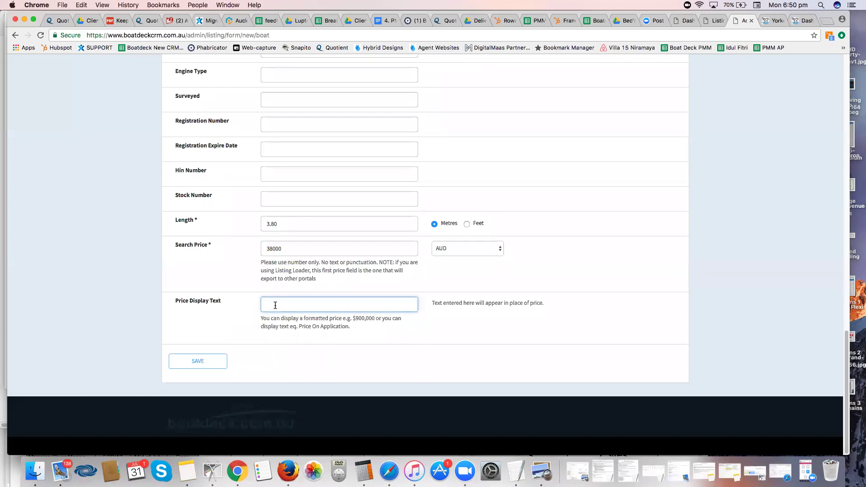
text($)
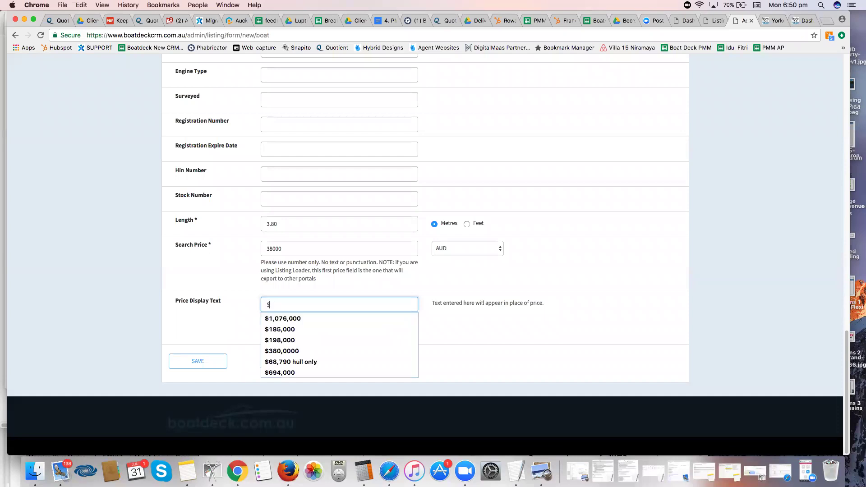
text(38)
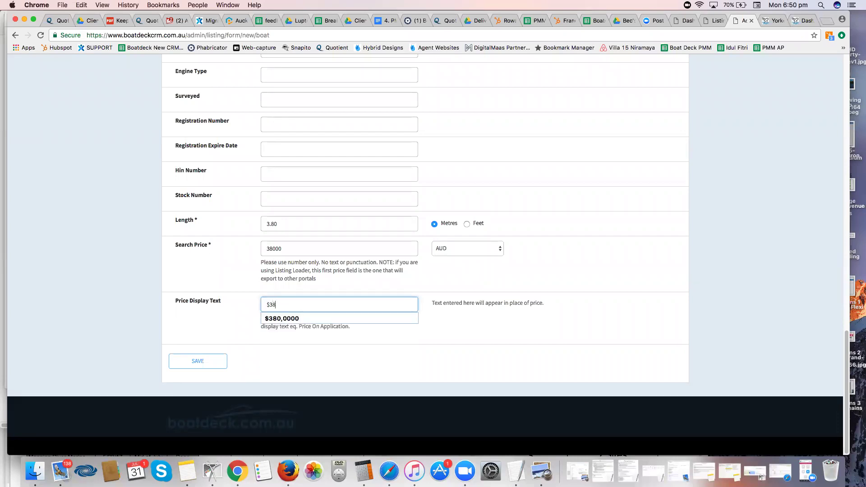
text(,000)
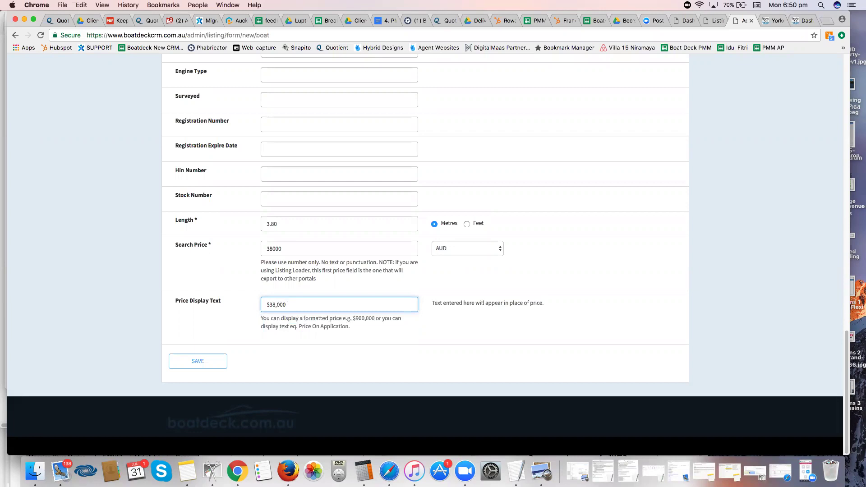
text( on sale now!)
click(197, 367)
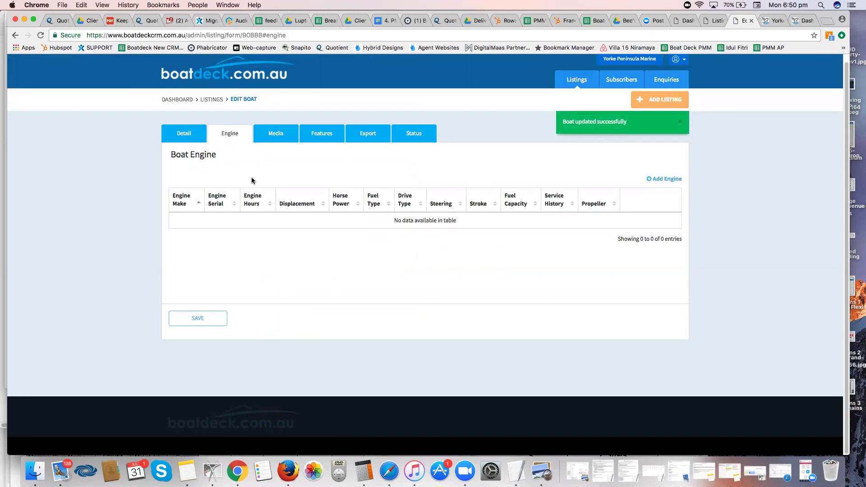
Open a new engine entry for the boat and examine its fields, including the drive type options.
click(676, 181)
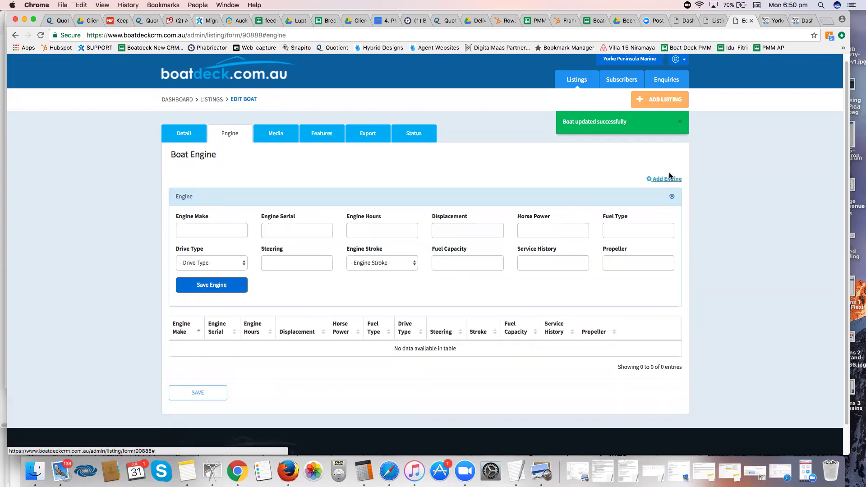
click(208, 233)
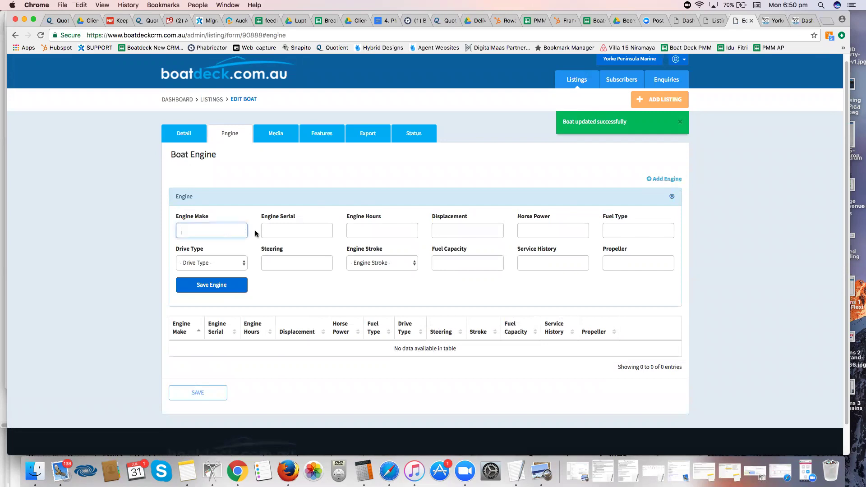
click(292, 232)
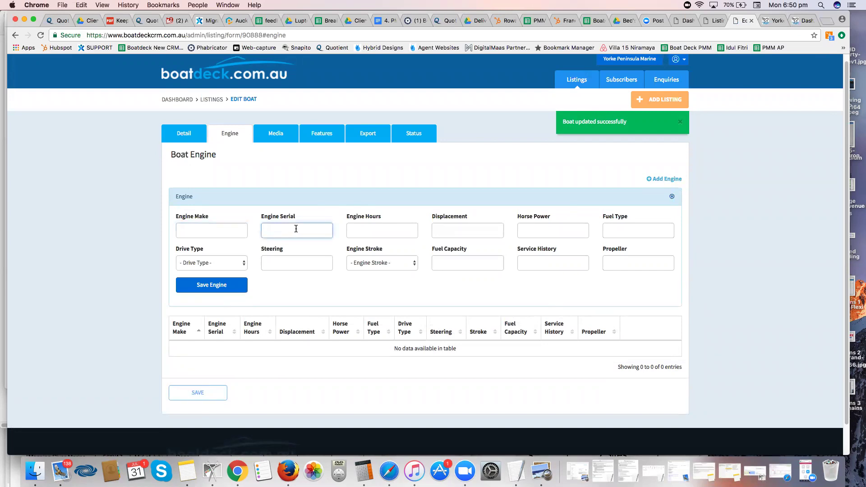
click(364, 230)
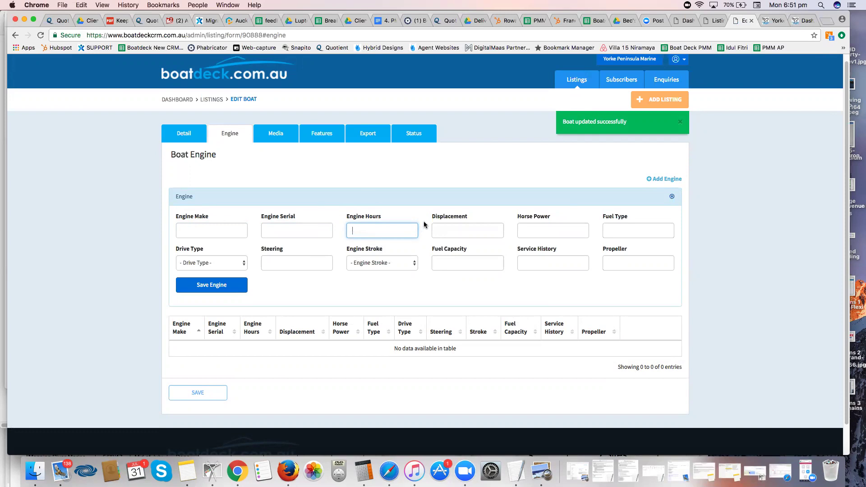
click(521, 227)
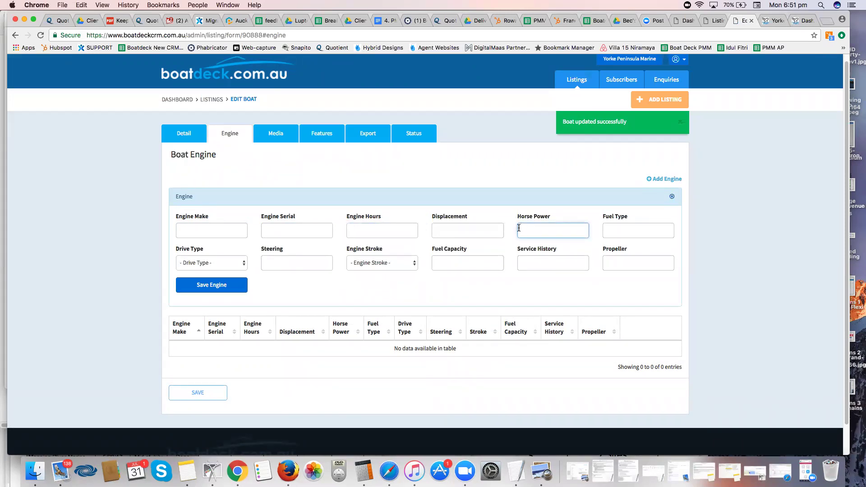
click(323, 285)
click(240, 264)
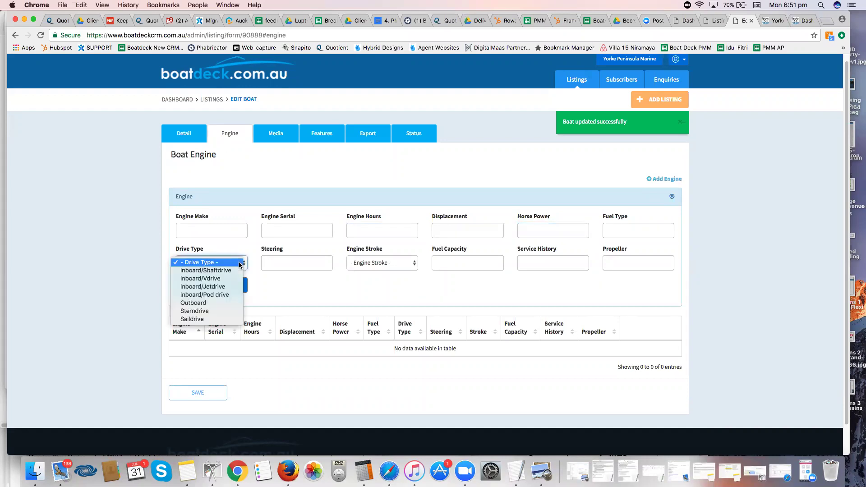
click(290, 286)
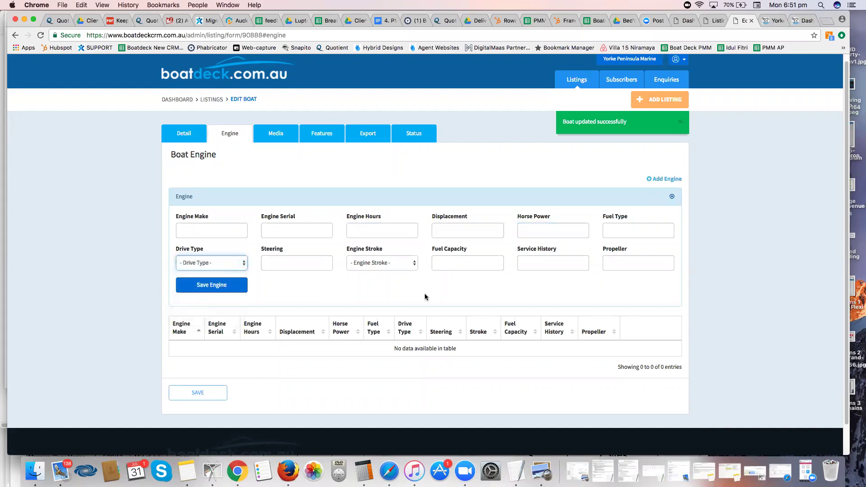
click(452, 261)
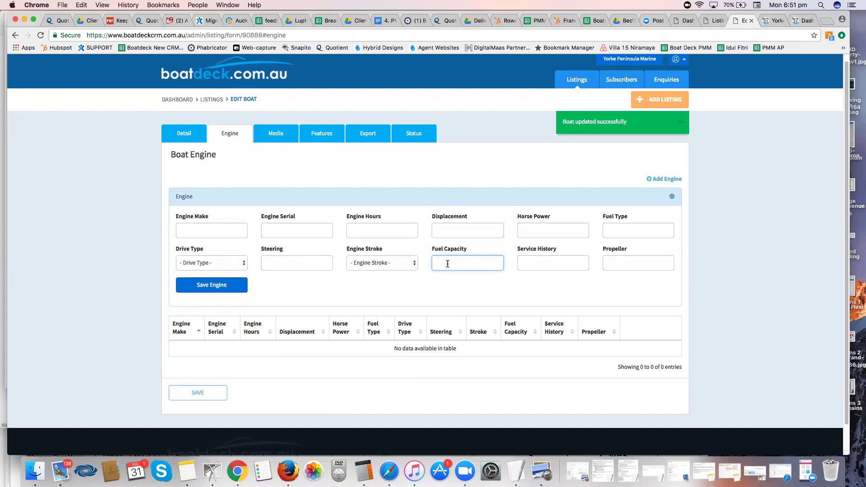
click(441, 231)
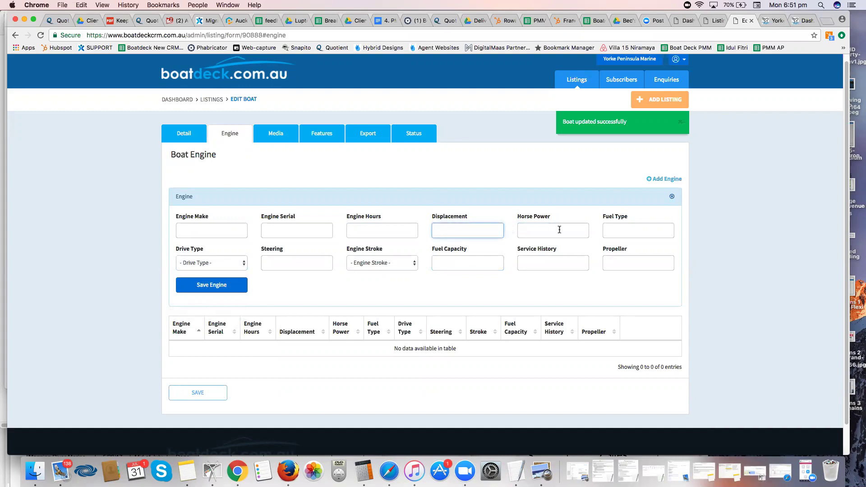
Enter 40 as the engine's horse power and 100 as its fuel capacity, and save the engine entry.
click(403, 229)
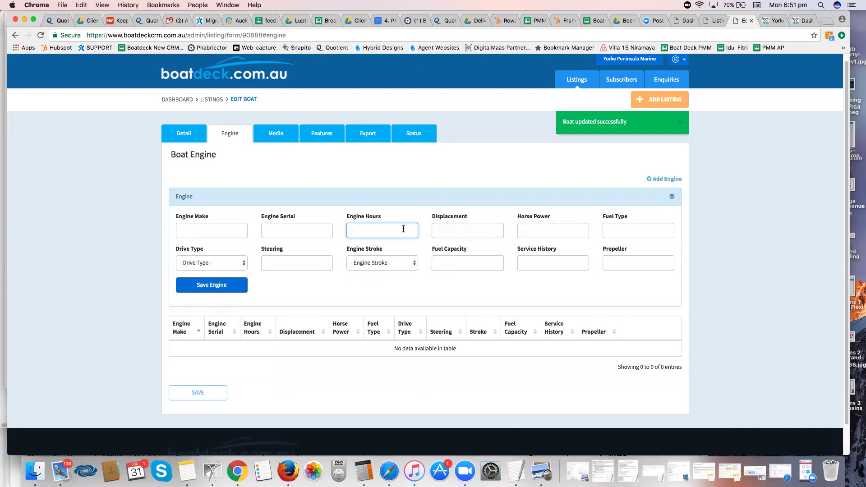
click(533, 229)
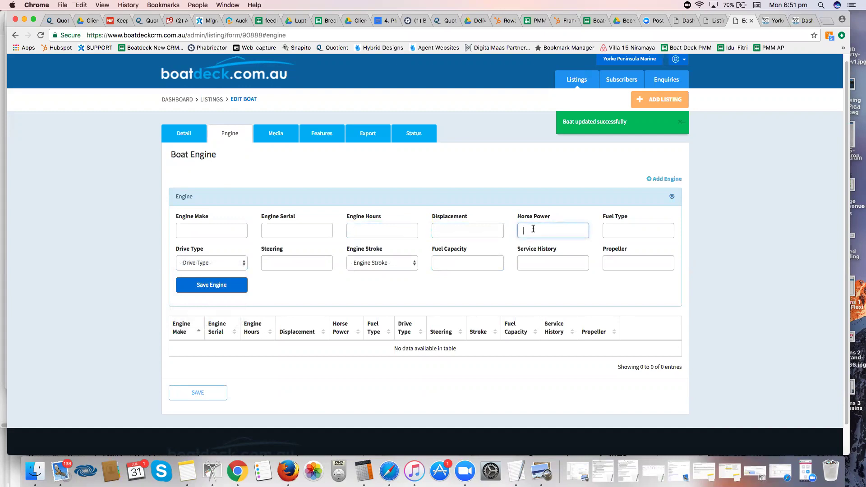
text(40)
click(481, 262)
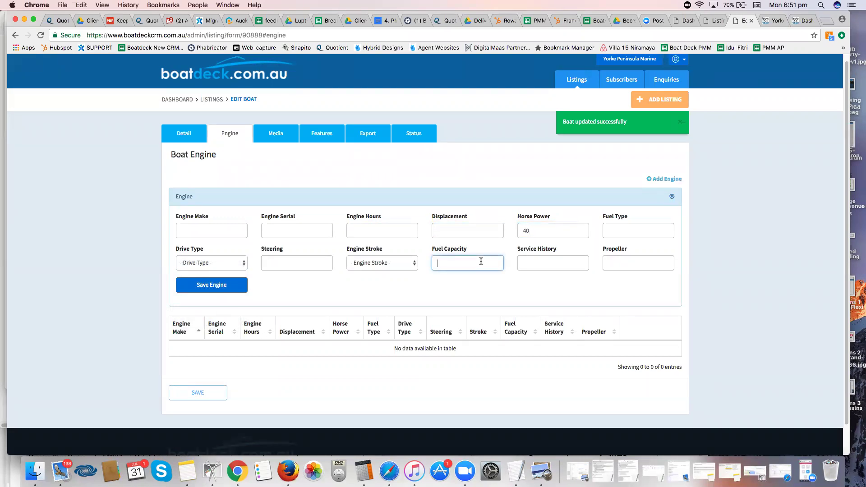
text(100)
click(223, 286)
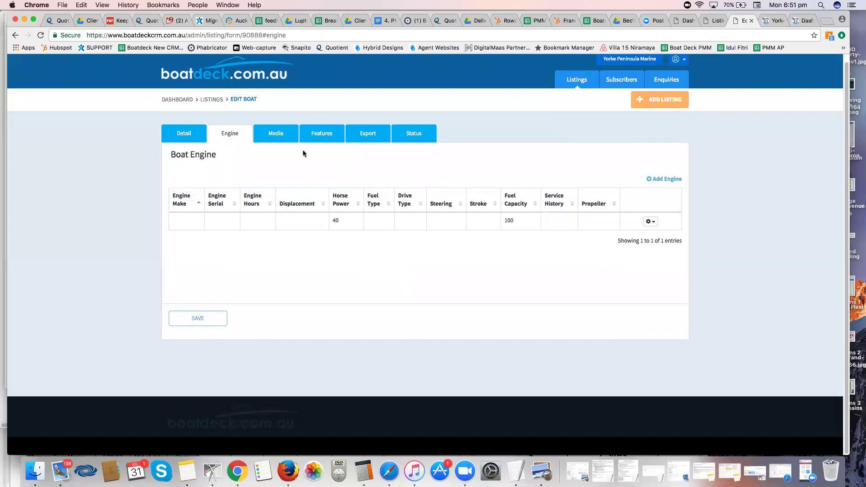
Edit the saved engine entry, set its fuel capacity to 120 and save it again.
click(649, 221)
click(615, 239)
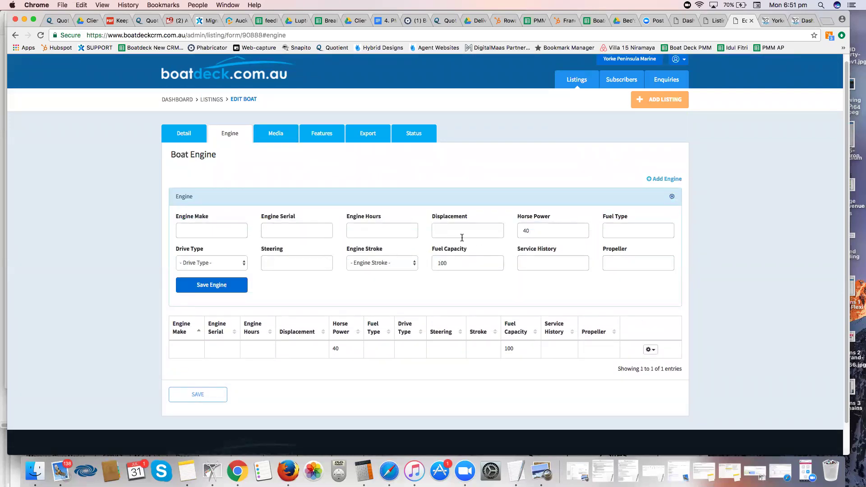
click(441, 264)
double_click(441, 264)
text(120)
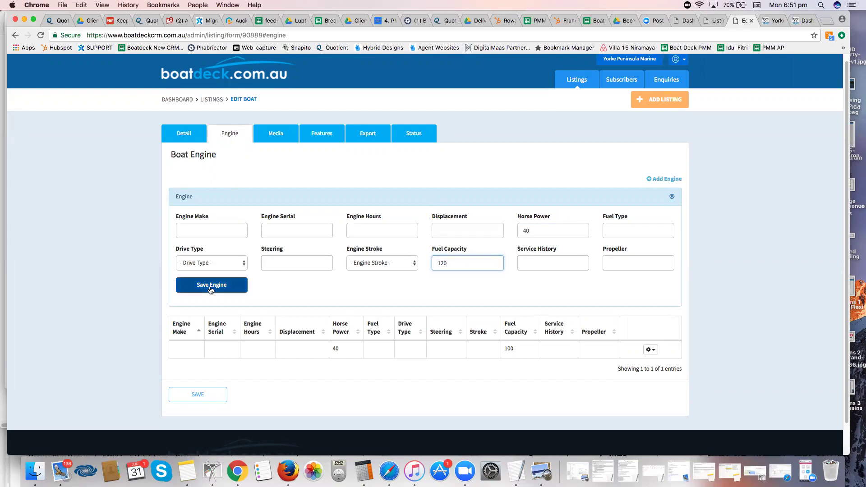
click(211, 286)
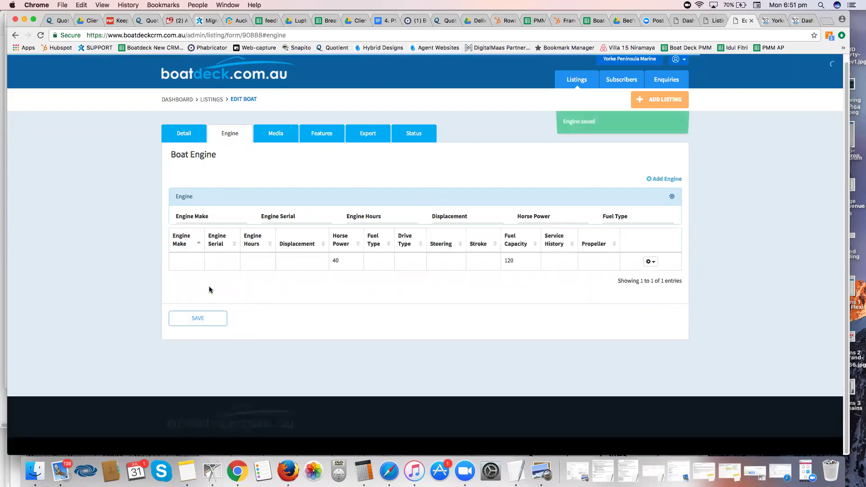
Examine the boat's media options for uploading photos and brochures, embedding a video and adding a virtual tour, enlarging the video embed field.
click(288, 136)
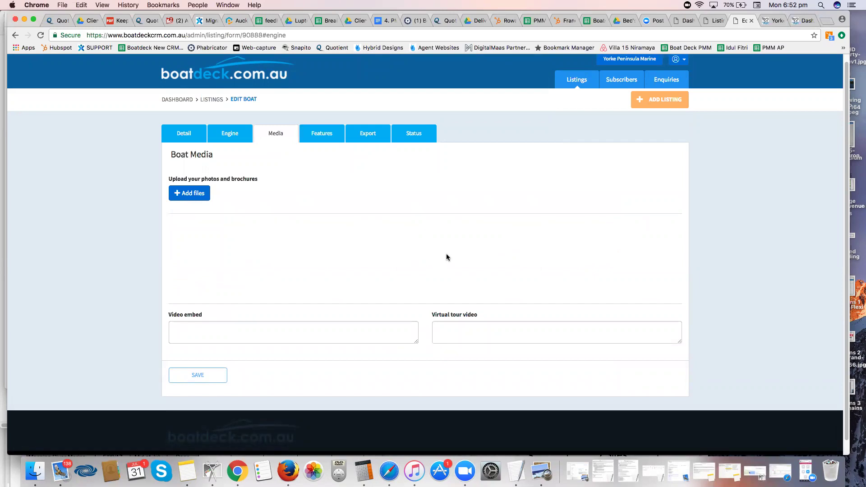
click(196, 194)
scroll(308, 280, down, 1)
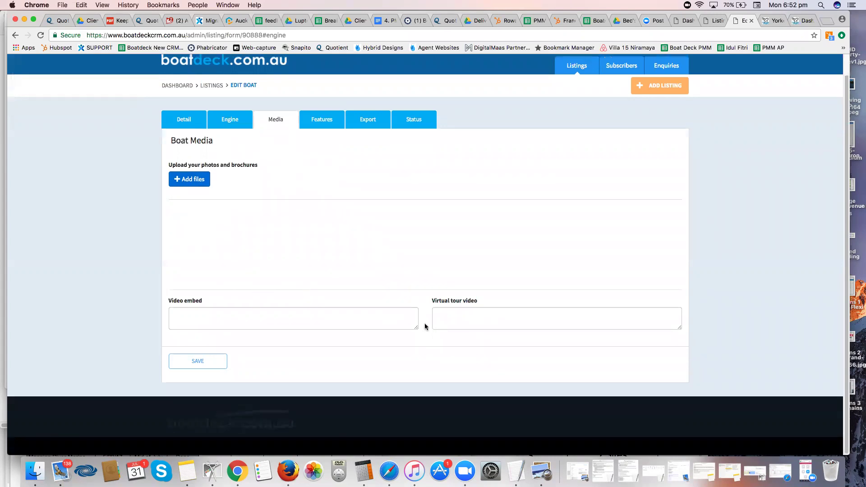
drag(419, 328, 420, 344)
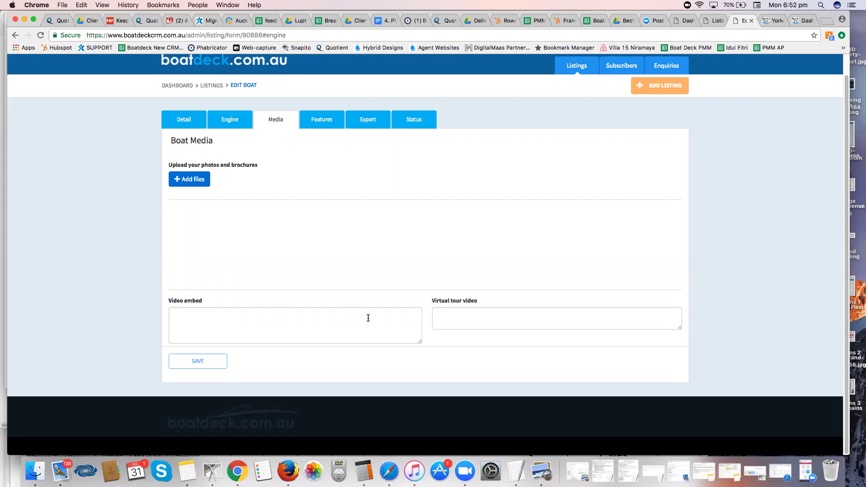
click(448, 318)
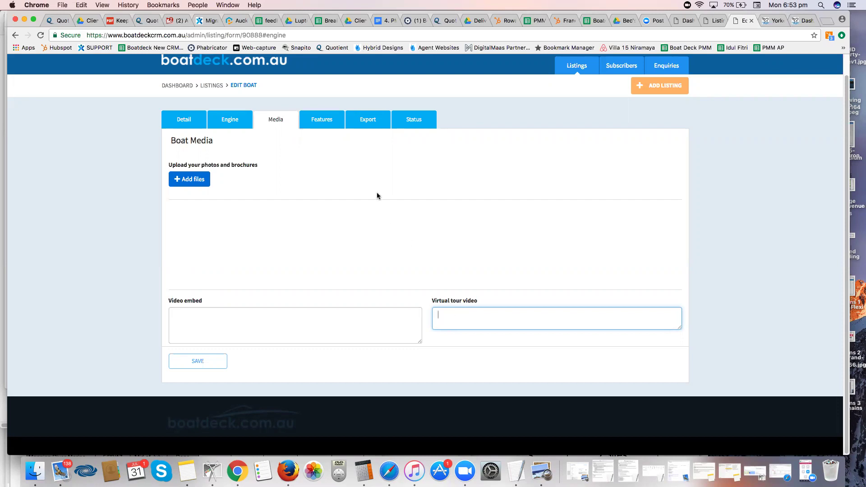
Examine the dimension fields in the boat's features, including dry weight and beam width in metres.
click(324, 121)
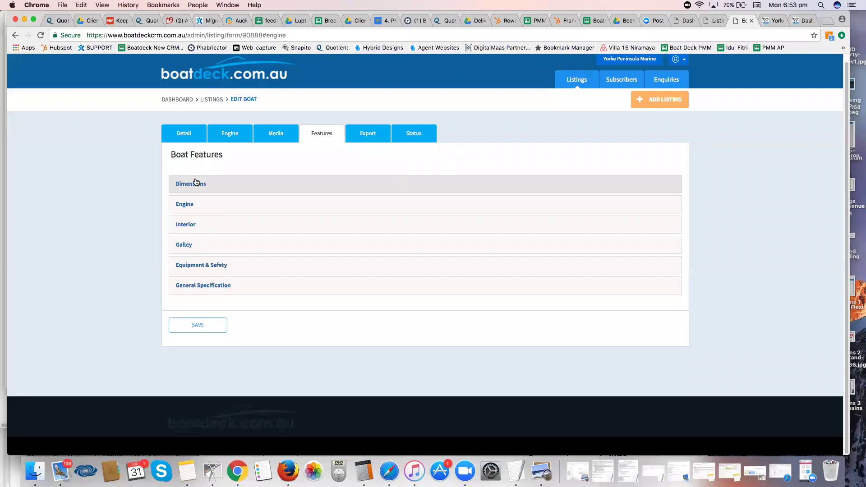
click(196, 183)
scroll(204, 176, down, 1)
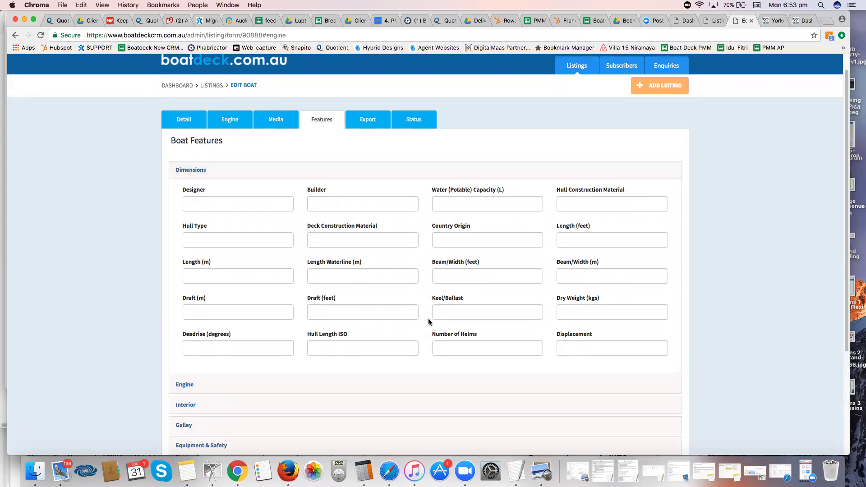
scroll(429, 322, down, 2)
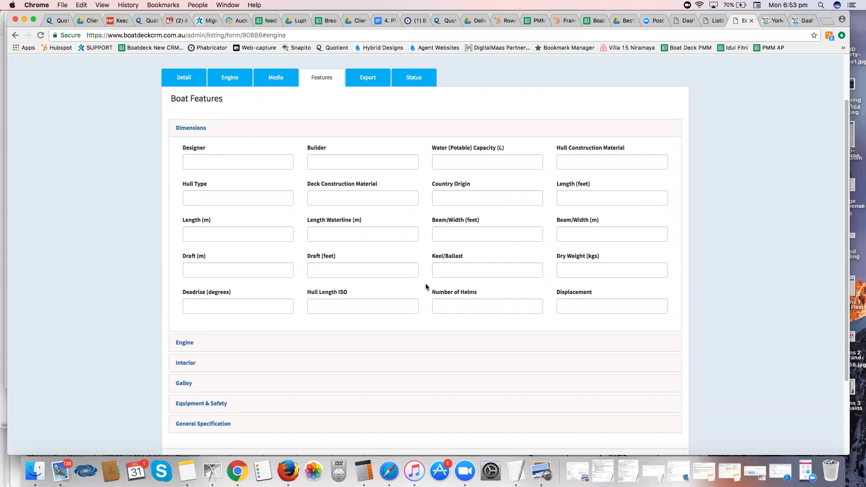
click(566, 272)
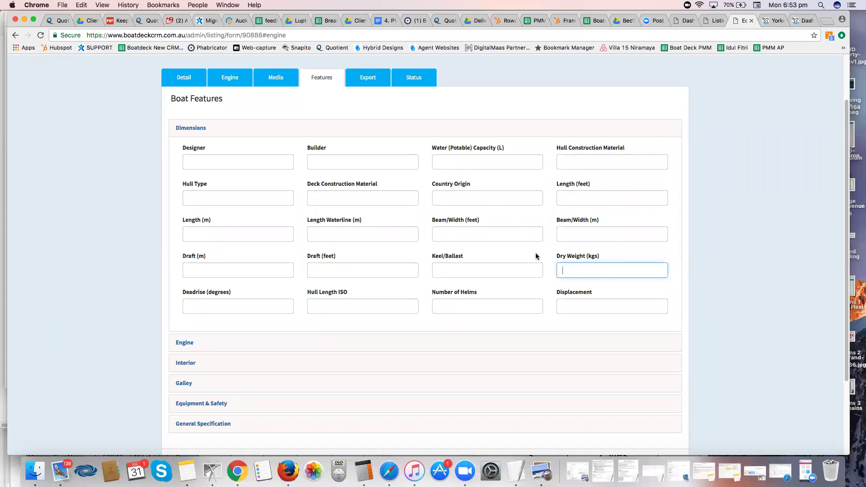
click(576, 229)
scroll(535, 248, down, 3)
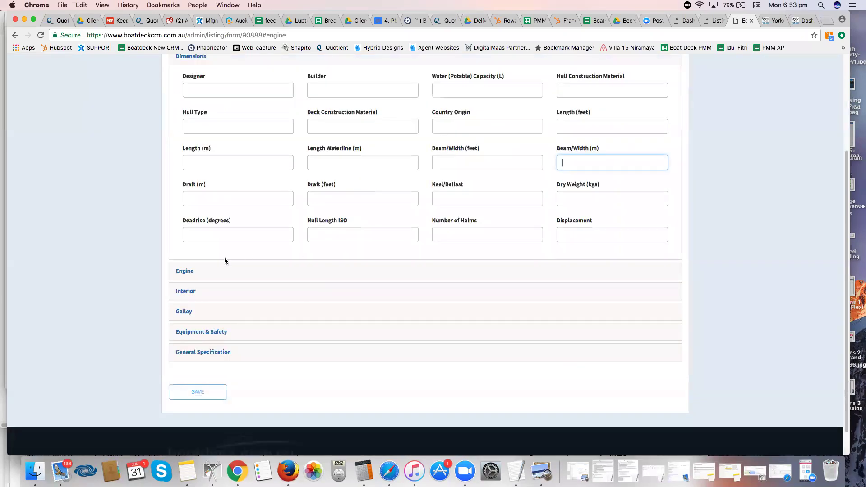
Examine the engine, interior, galley, equipment and safety, and general specification fields in the boat's features.
click(185, 273)
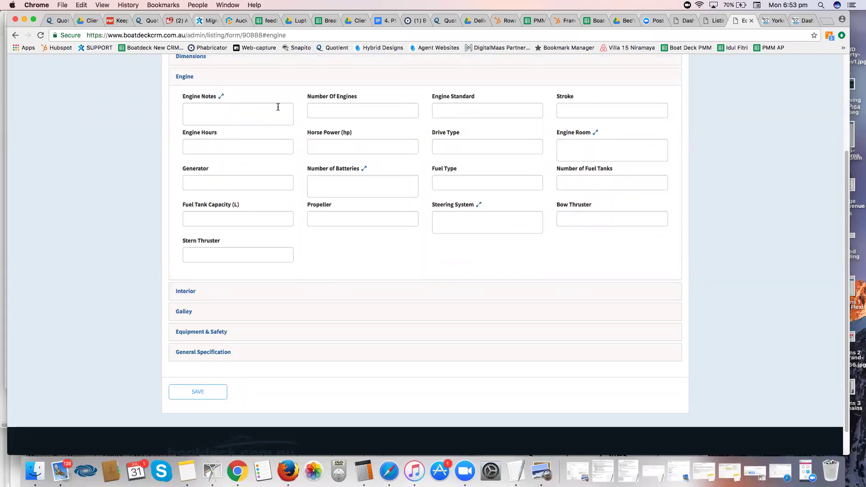
click(371, 113)
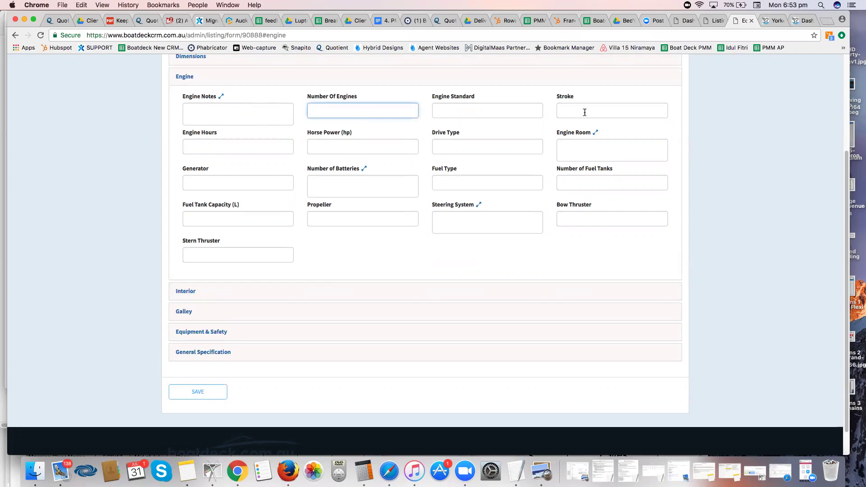
scroll(329, 243, down, 1)
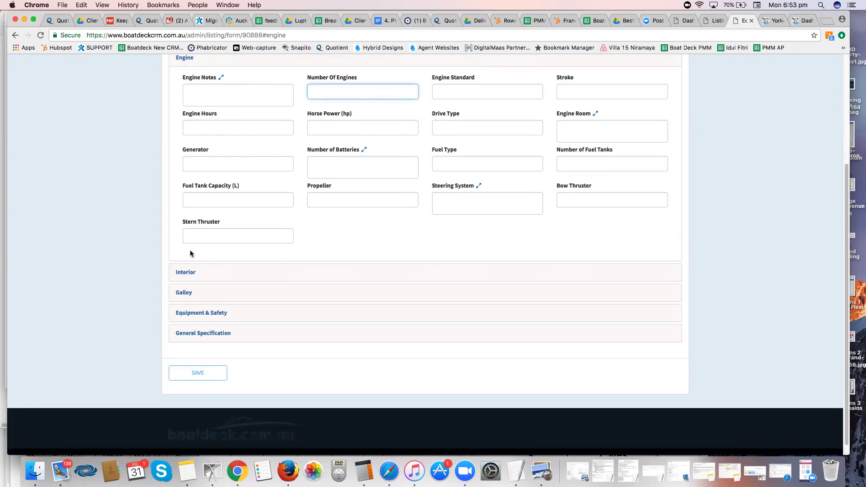
click(187, 275)
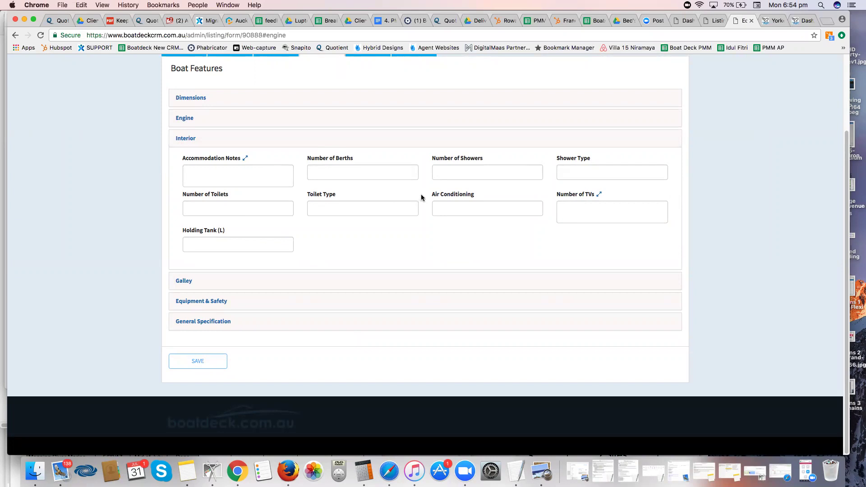
click(209, 281)
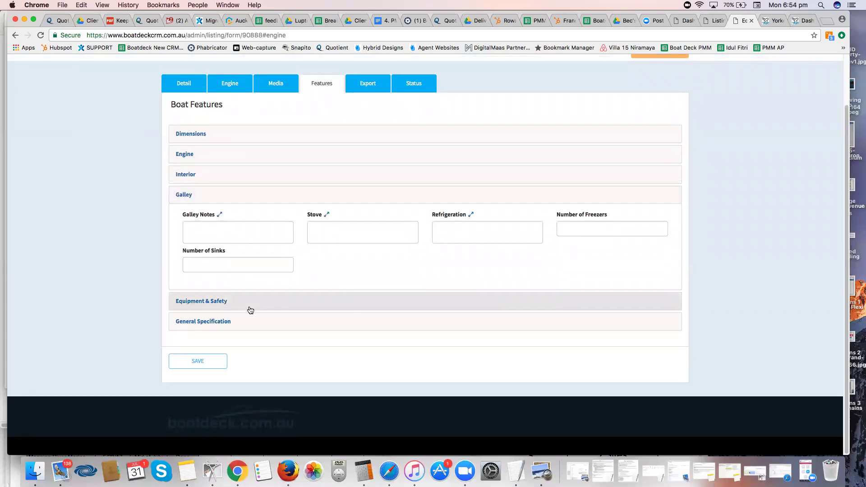
click(231, 303)
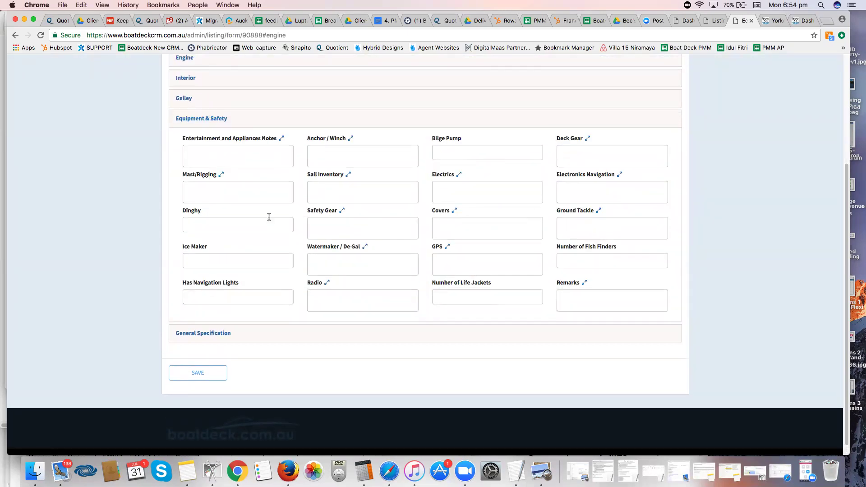
click(194, 334)
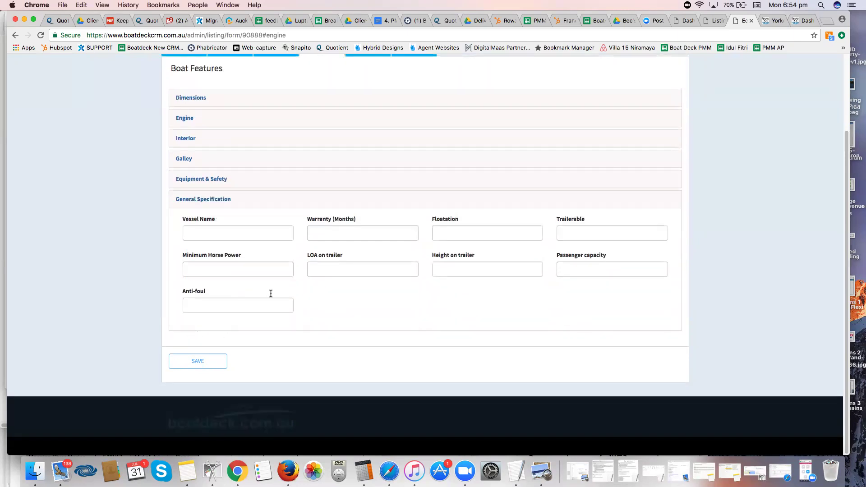
click(194, 180)
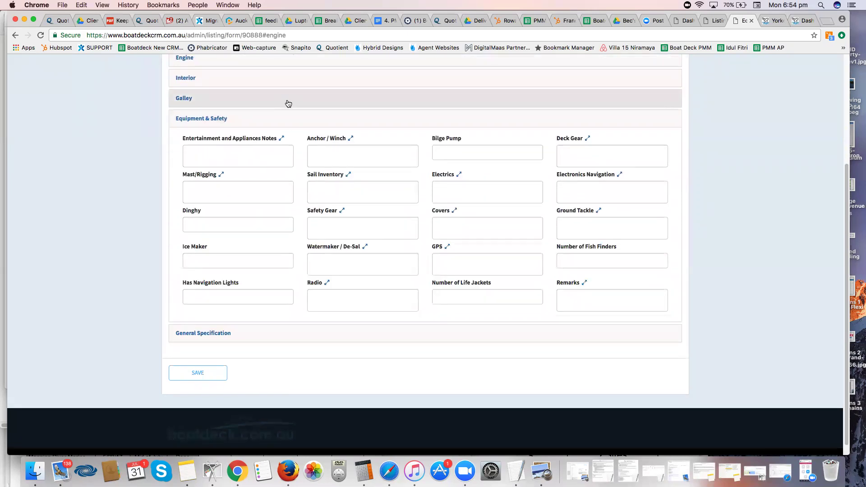
click(288, 100)
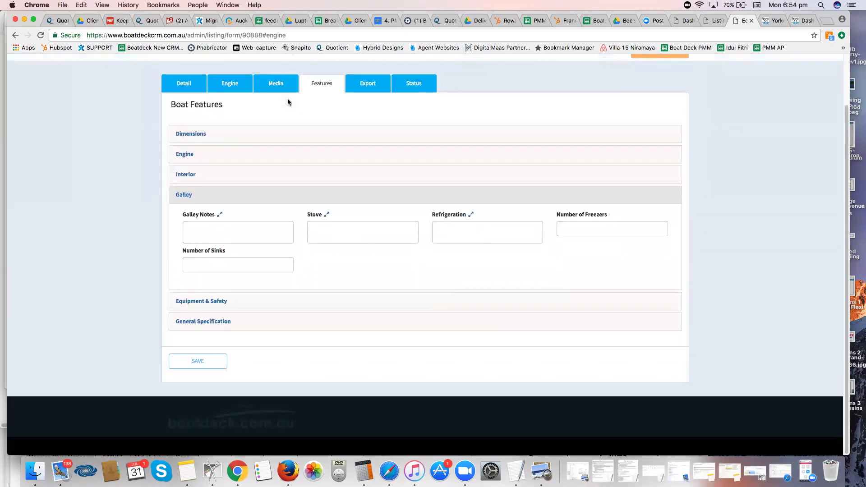
click(276, 159)
scroll(282, 262, up, 5)
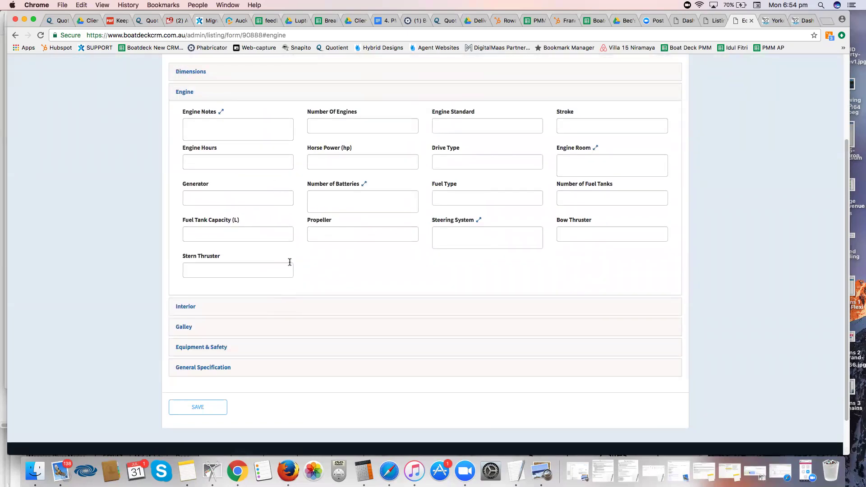
click(271, 150)
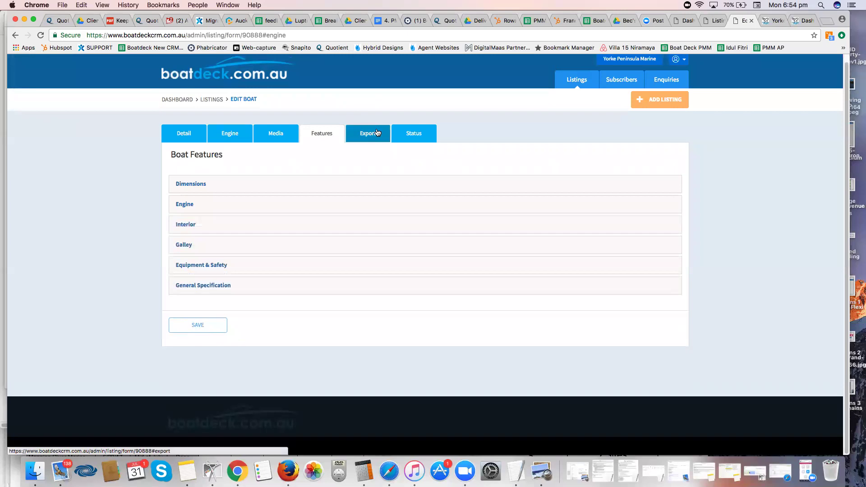
Check the listing's export portals and status options, keep the listing status at Inactive and save the listing.
click(379, 133)
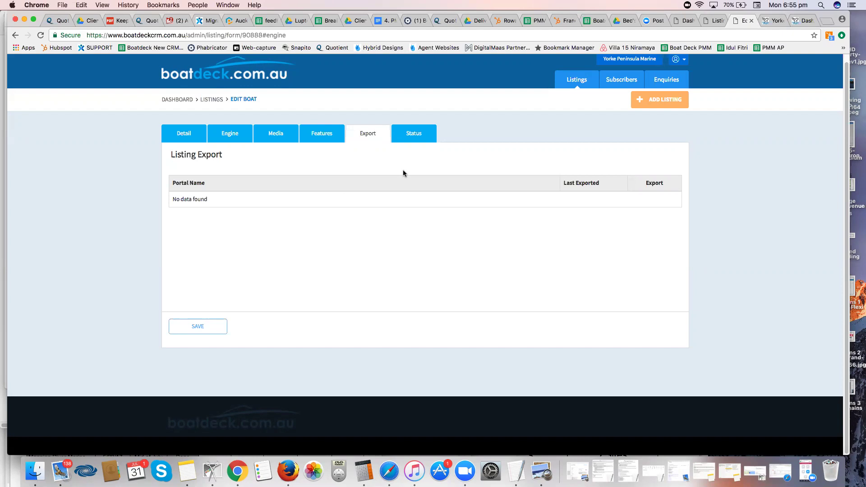
click(411, 135)
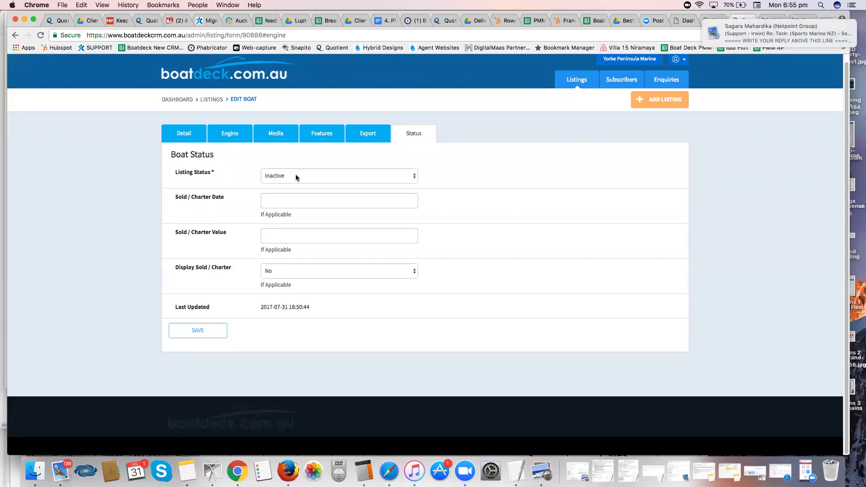
click(297, 177)
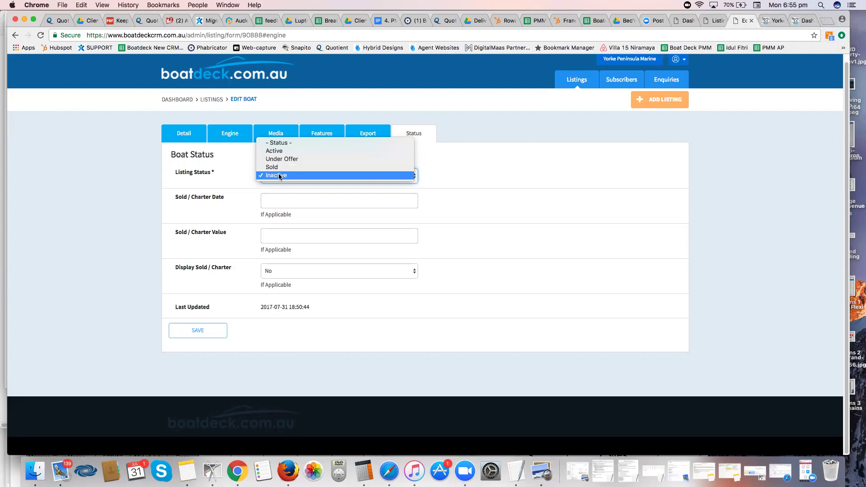
click(535, 162)
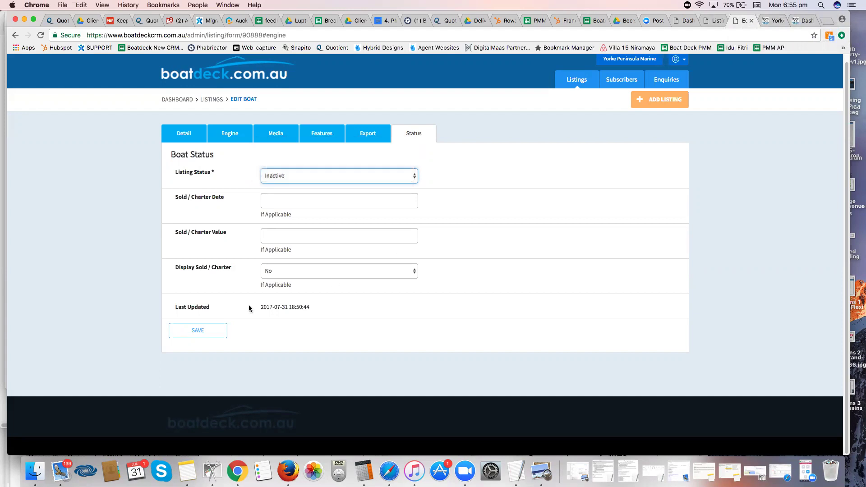
click(192, 334)
Return to the listings overview and delete the Quintrex 350 Bowrider listing, confirming the deletion.
click(572, 85)
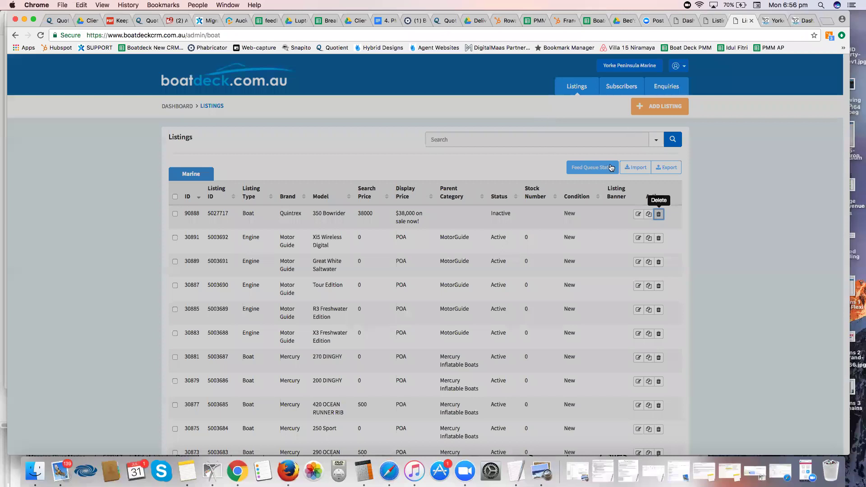
key(Return)
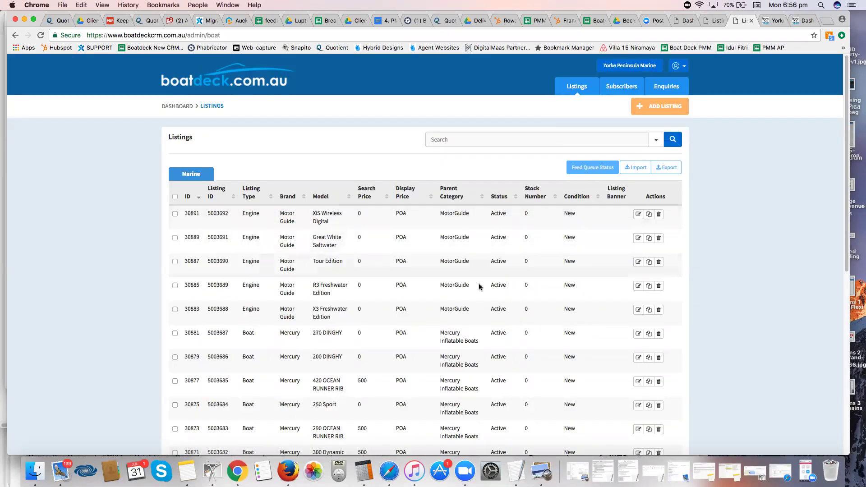
Open the Mercury 270 Dinghy listing for editing.
scroll(451, 280, down, 3)
scroll(293, 251, down, 1)
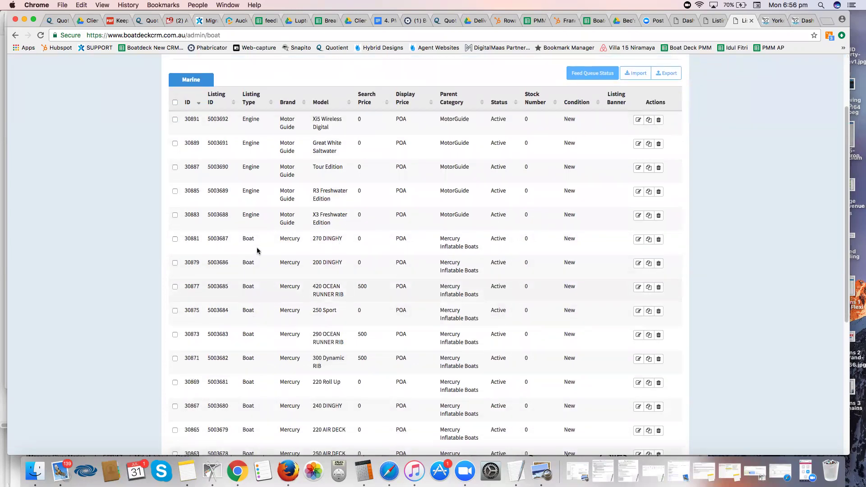
click(637, 242)
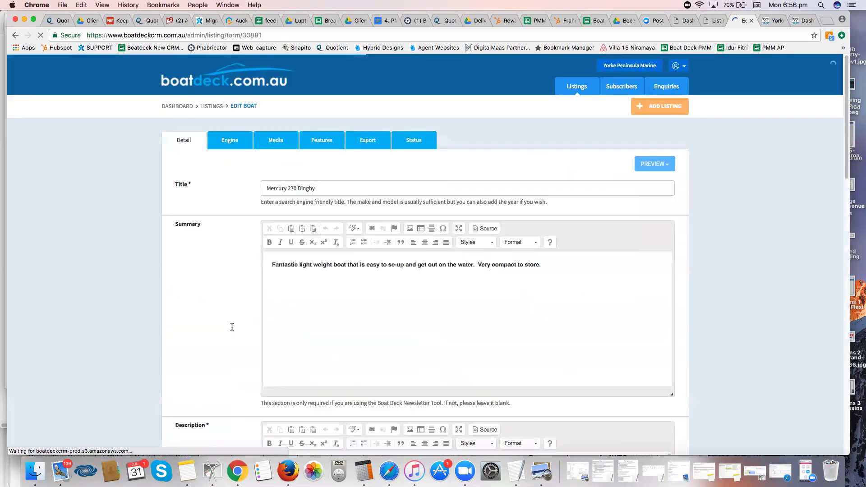
In the Mercury 270 Dinghy's media, move the underside photo from third to eighth place and save the media.
scroll(230, 326, down, 1)
scroll(230, 325, down, 1)
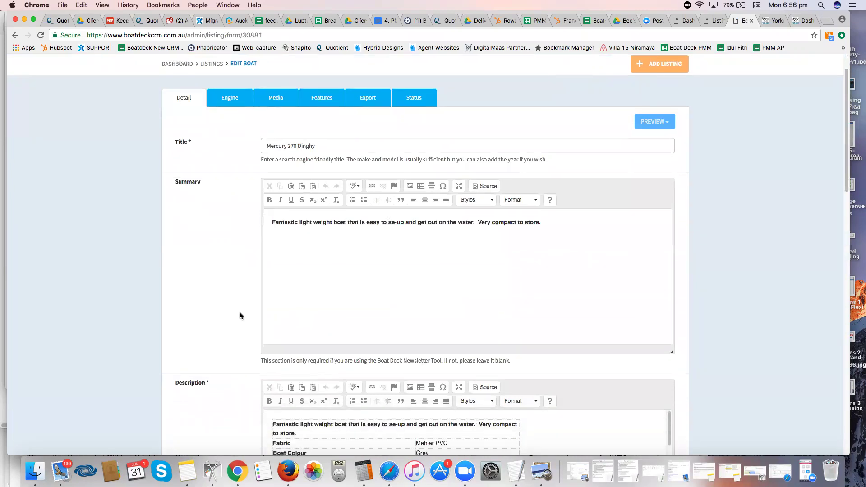
scroll(284, 242, down, 1)
scroll(284, 243, up, 1)
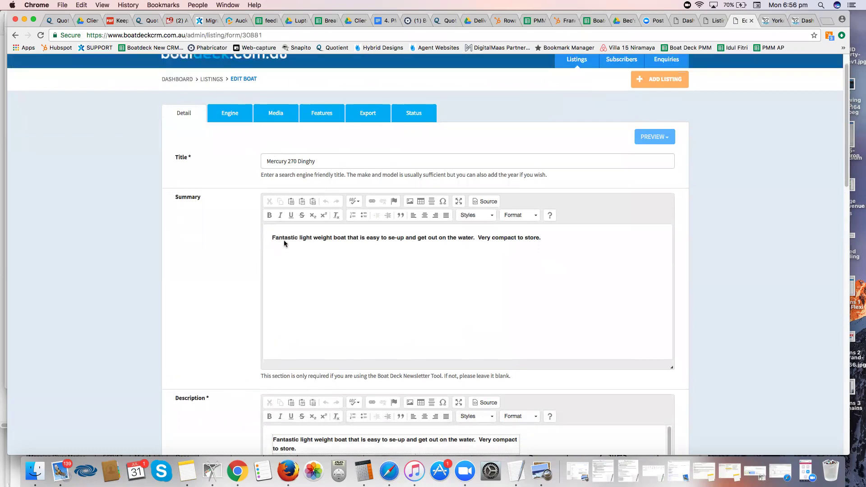
click(229, 114)
click(276, 113)
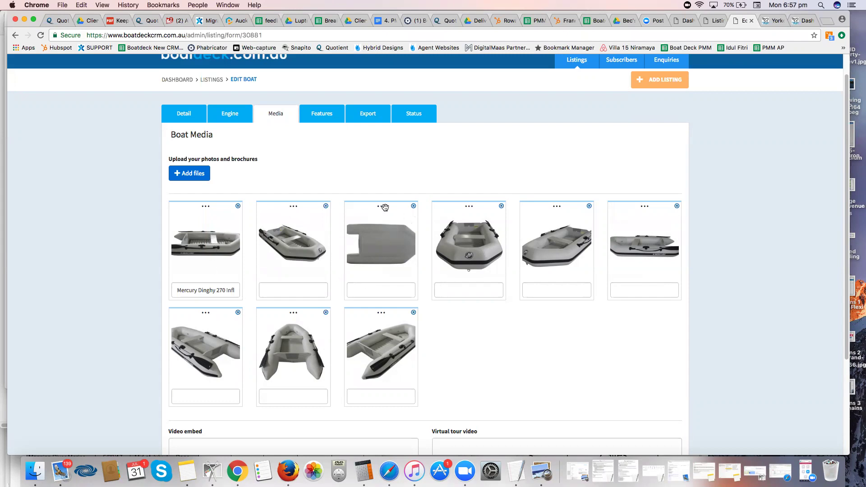
drag(379, 208, 640, 205)
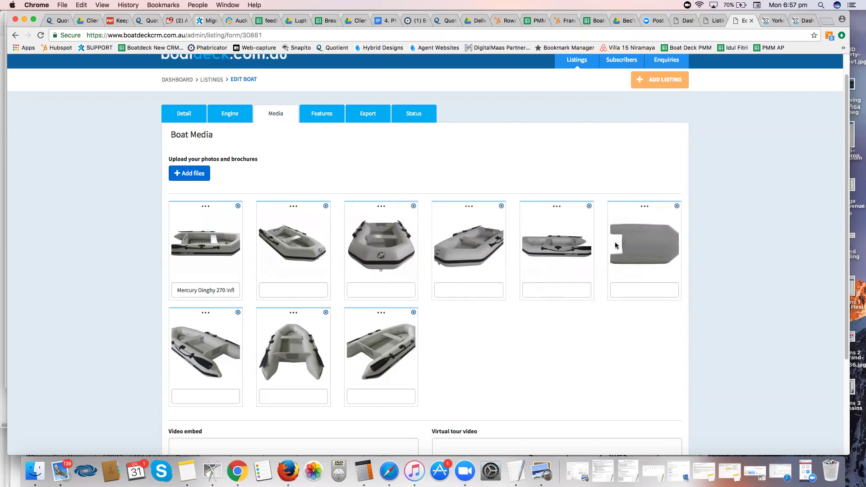
drag(599, 226, 342, 331)
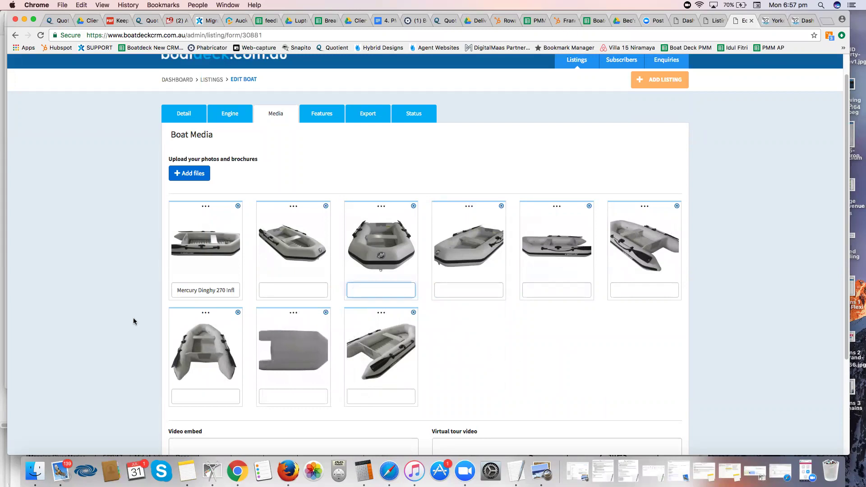
scroll(139, 348, down, 4)
click(198, 406)
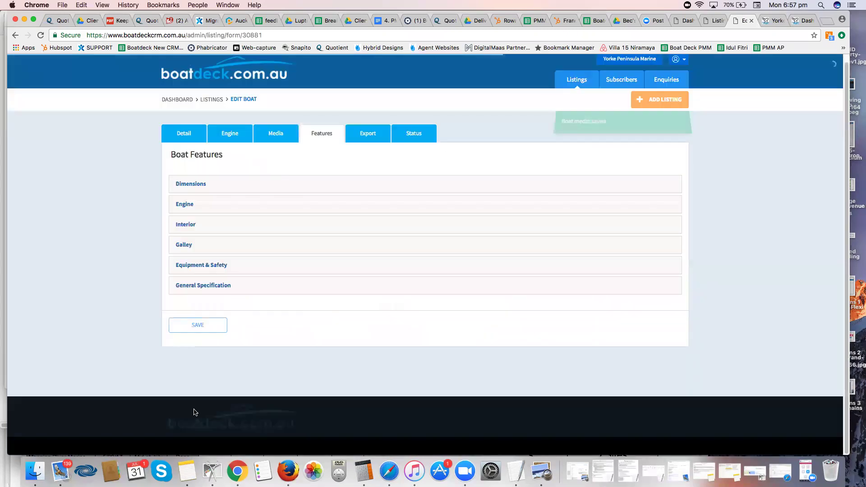
Reopen the dinghy's media to check the saved photo order and highlight the first photo's caption.
click(275, 136)
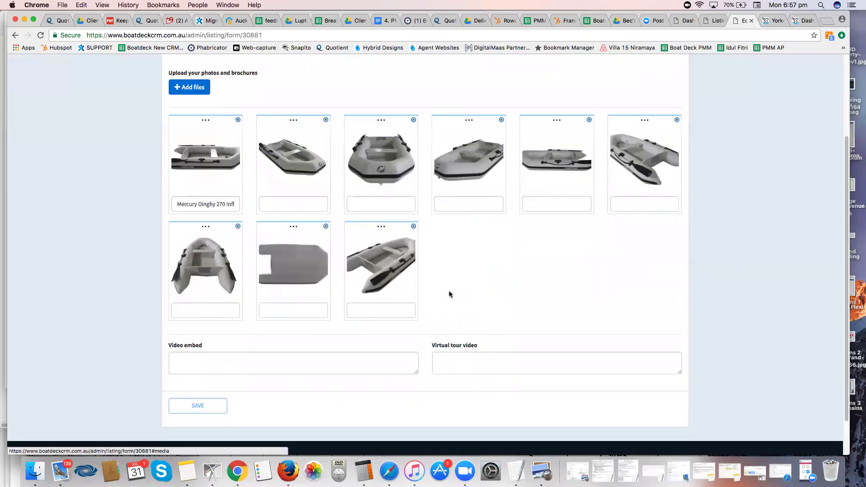
scroll(491, 306, up, 3)
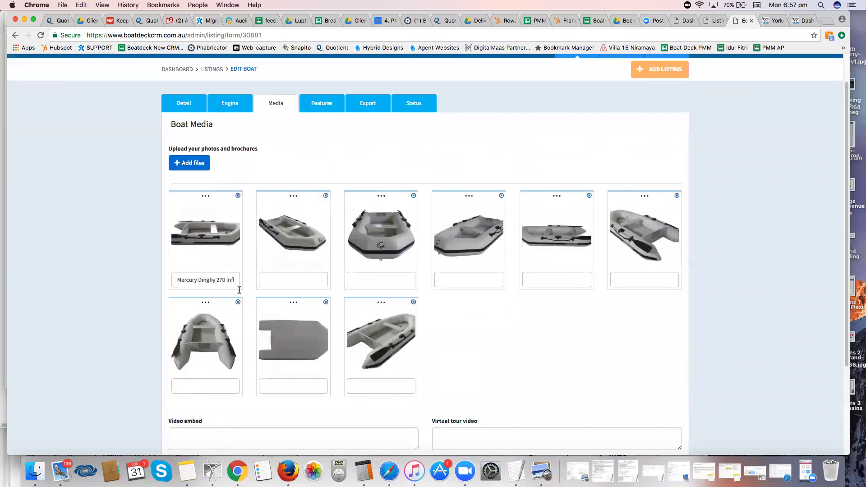
drag(198, 280, 168, 287)
click(219, 280)
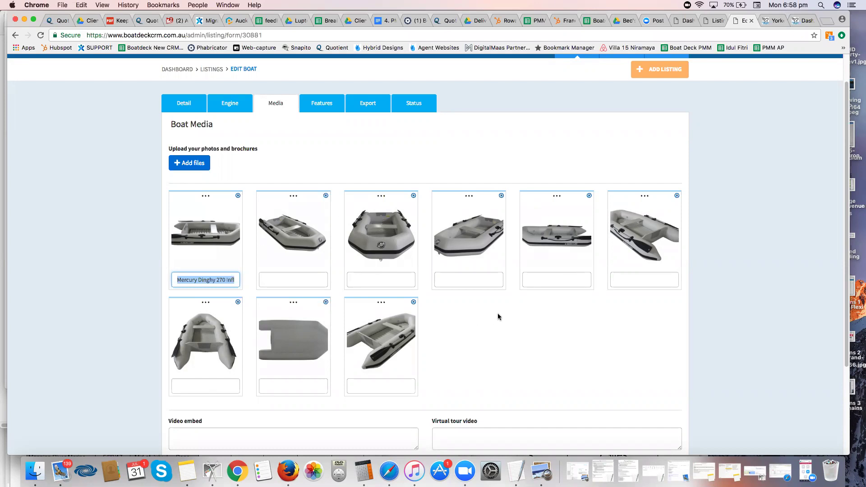
scroll(497, 318, up, 2)
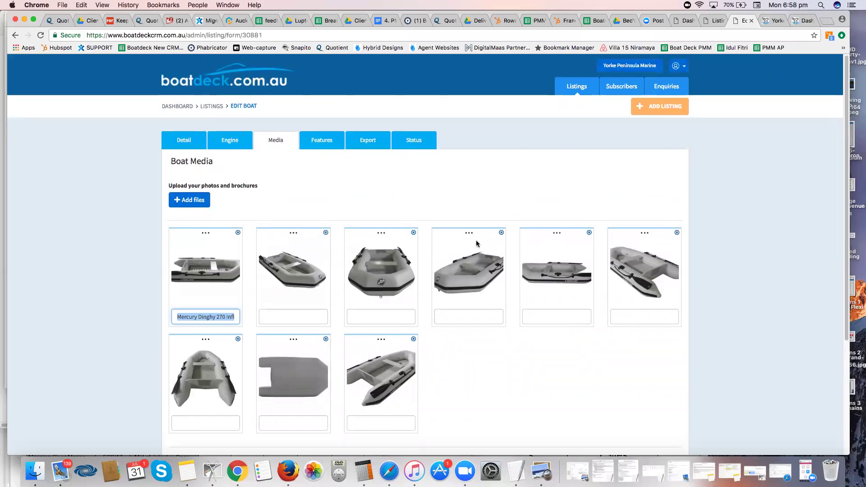
Leave the dinghy listing for the listings overview and open the parent category settings.
click(575, 87)
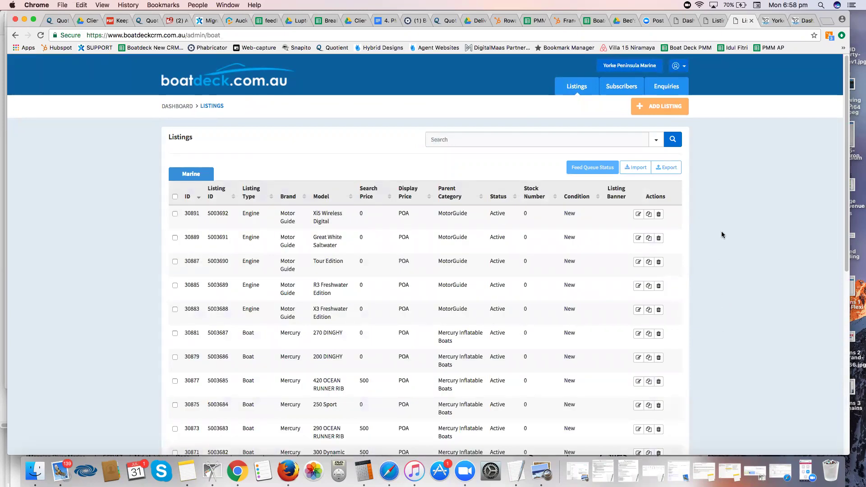
click(685, 67)
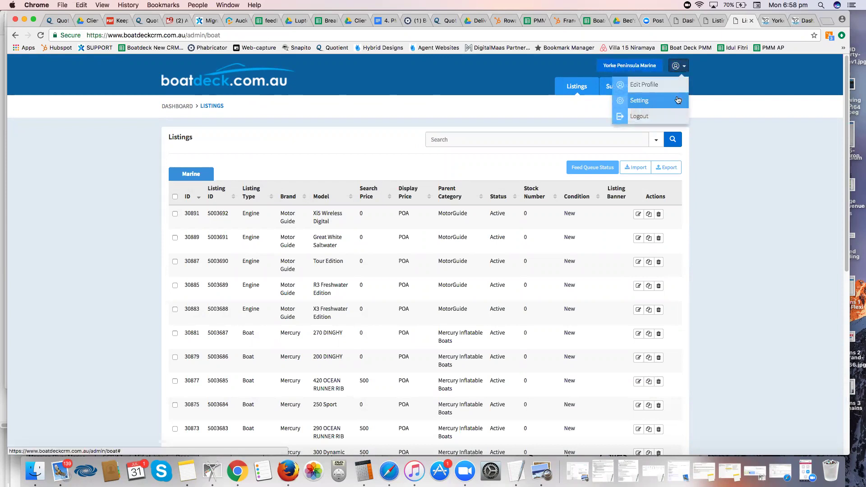
click(678, 100)
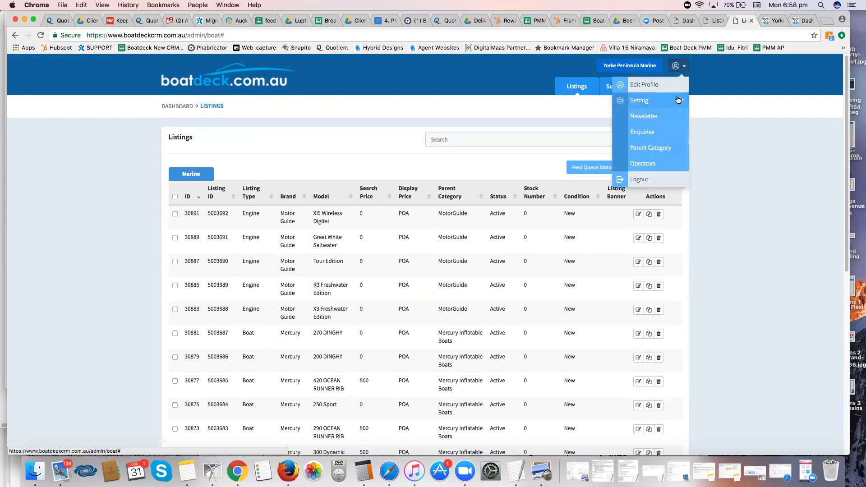
click(643, 148)
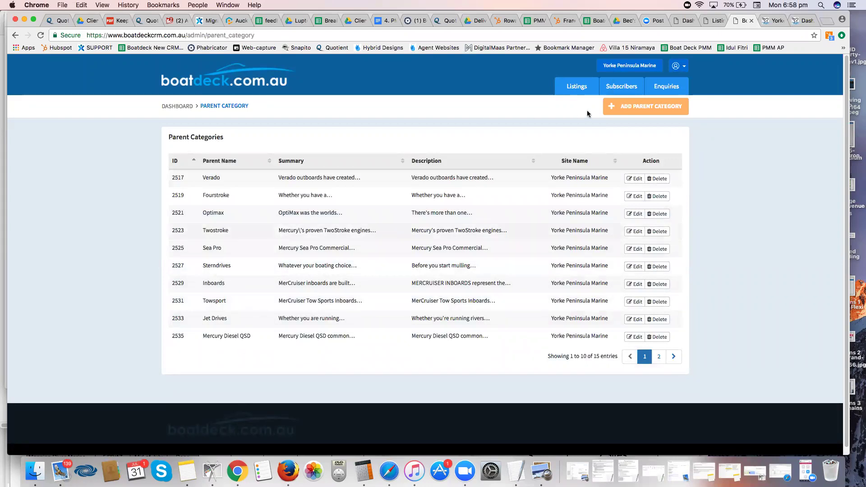
Examine the name, summary, description and image fields for a new parent category, try saving it blank, and return to the category list.
click(649, 110)
click(289, 170)
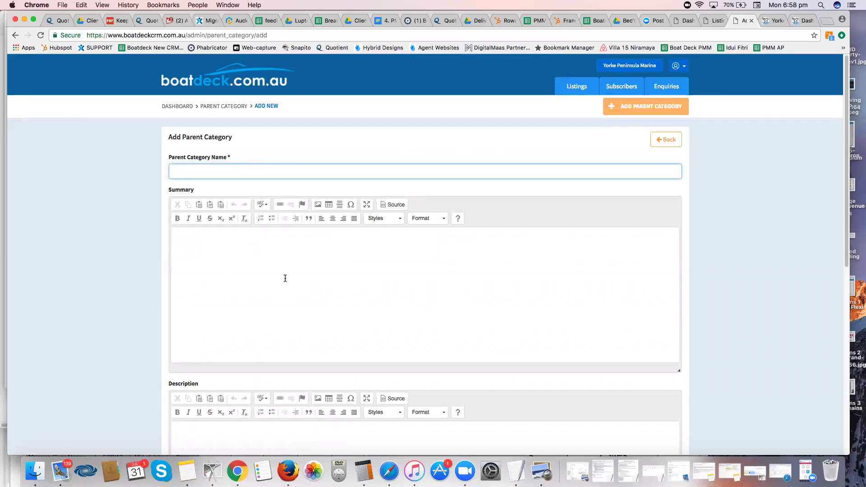
scroll(295, 320, down, 3)
scroll(320, 359, down, 4)
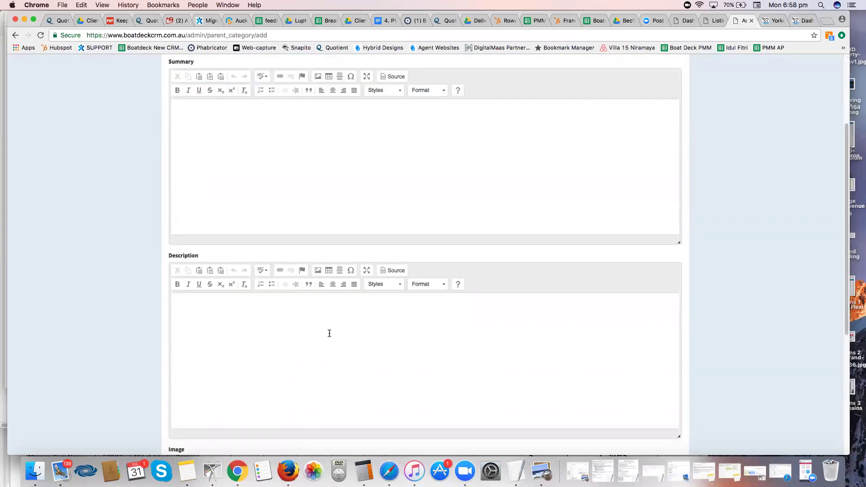
scroll(336, 420, down, 4)
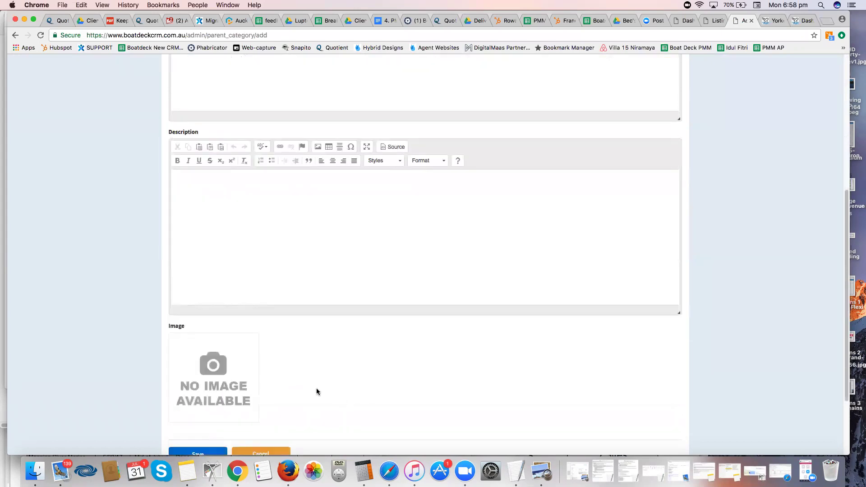
click(199, 450)
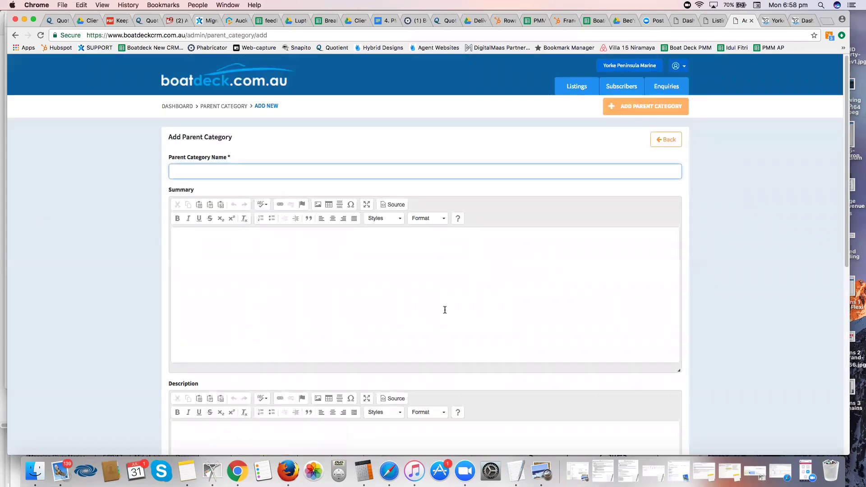
click(658, 141)
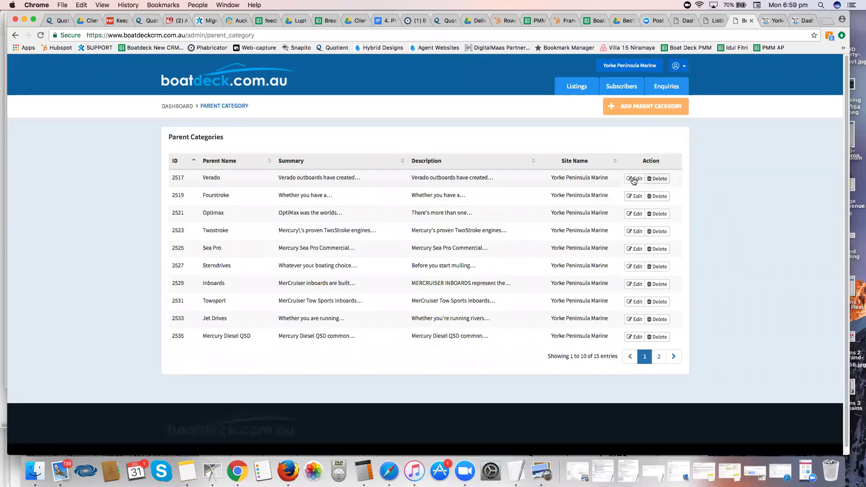
Open the Verado parent category for editing and examine its name, summary, description and image.
click(633, 179)
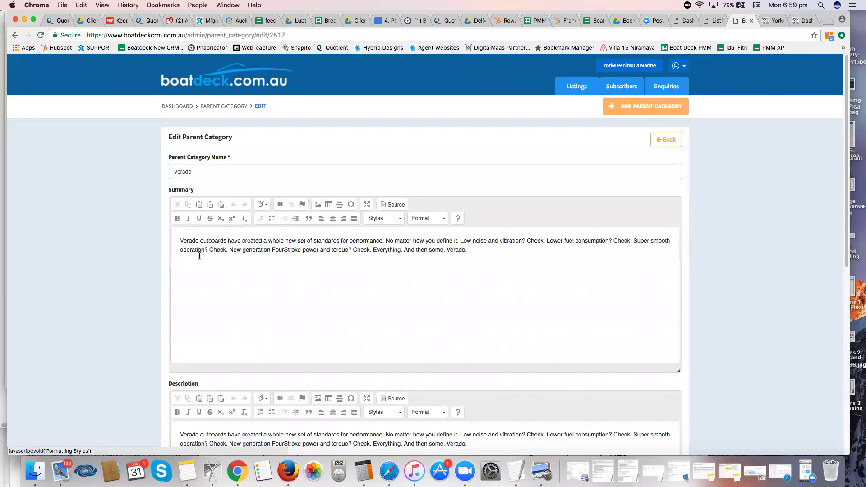
scroll(149, 289, down, 2)
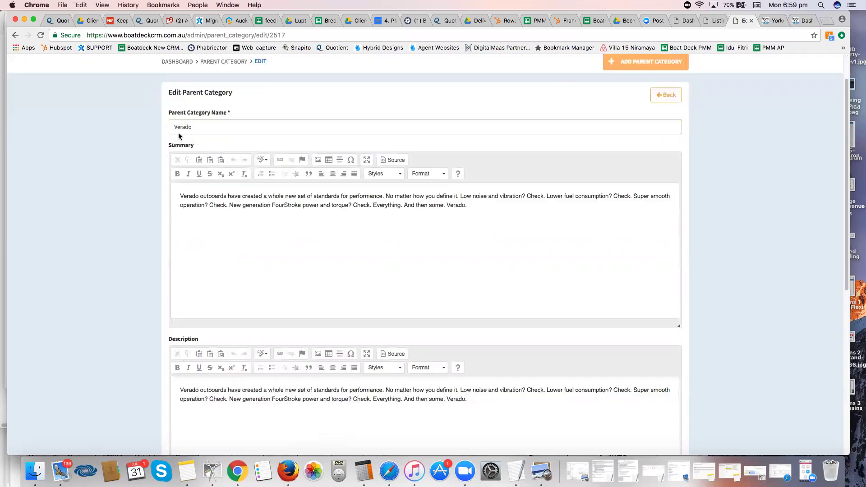
scroll(188, 212, down, 5)
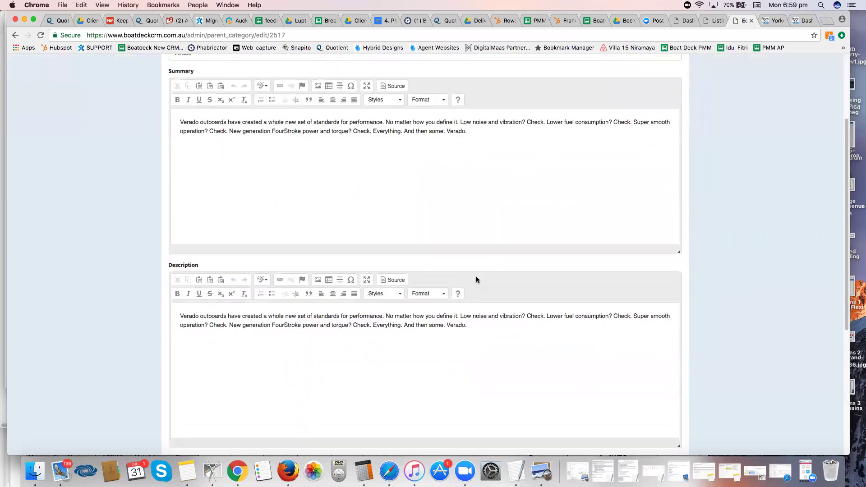
scroll(477, 277, down, 4)
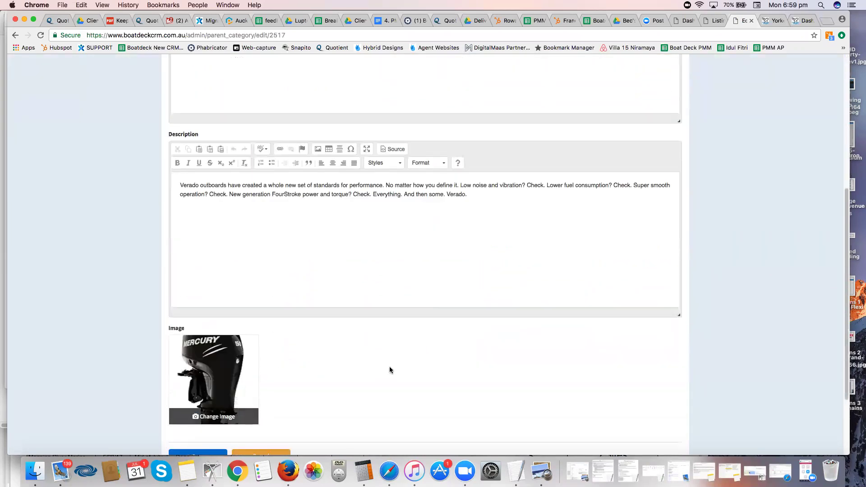
scroll(303, 371, down, 1)
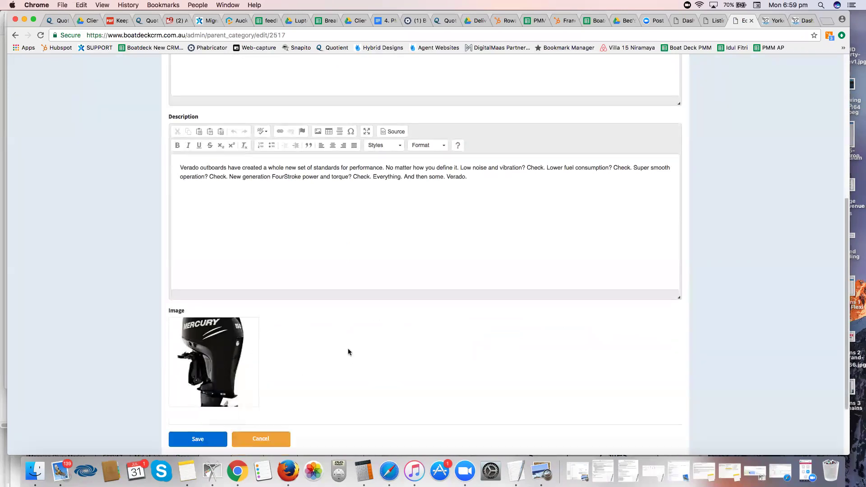
scroll(605, 358, up, 4)
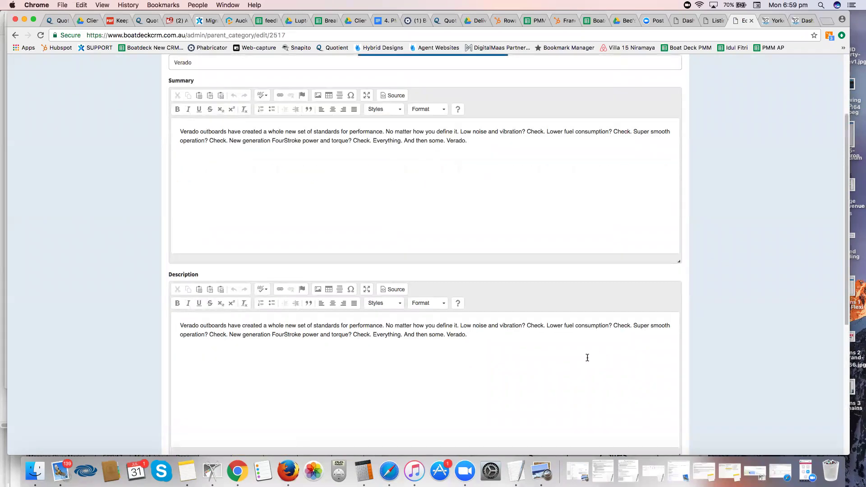
scroll(598, 352, up, 3)
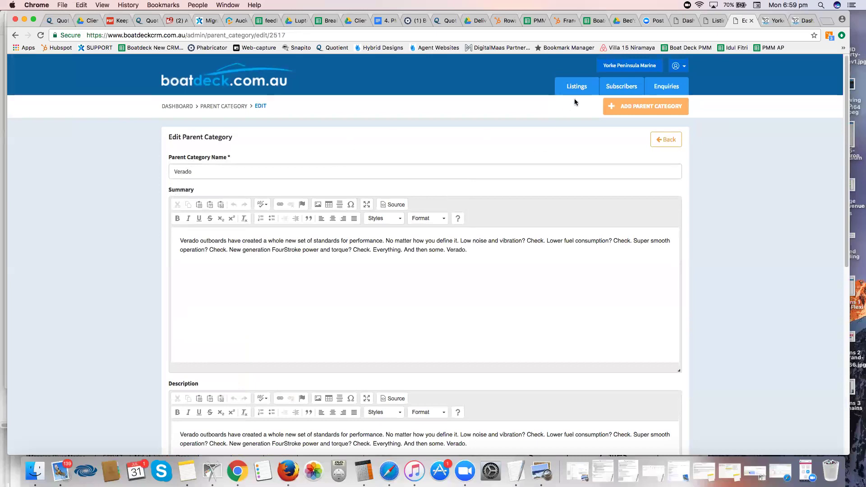
Open the Xi5 Wireless Digital engine listing, keep MotorGuide as its parent category, save it and return to the listings overview.
click(578, 86)
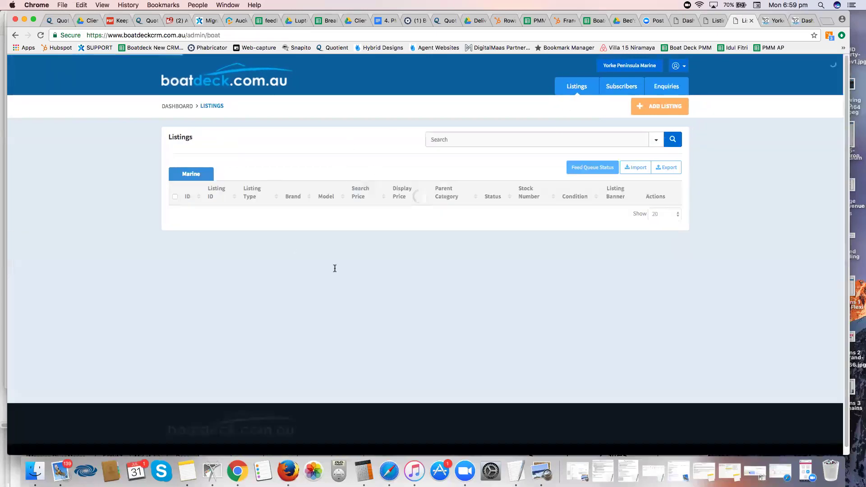
click(638, 214)
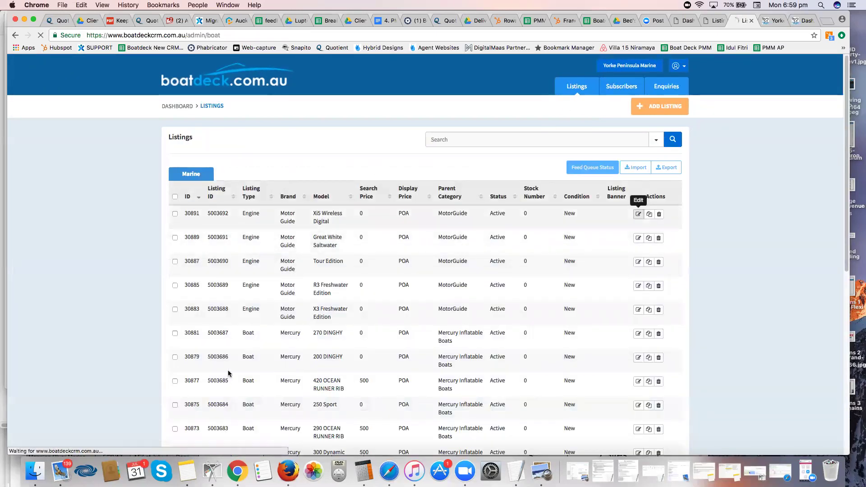
scroll(231, 338, down, 5)
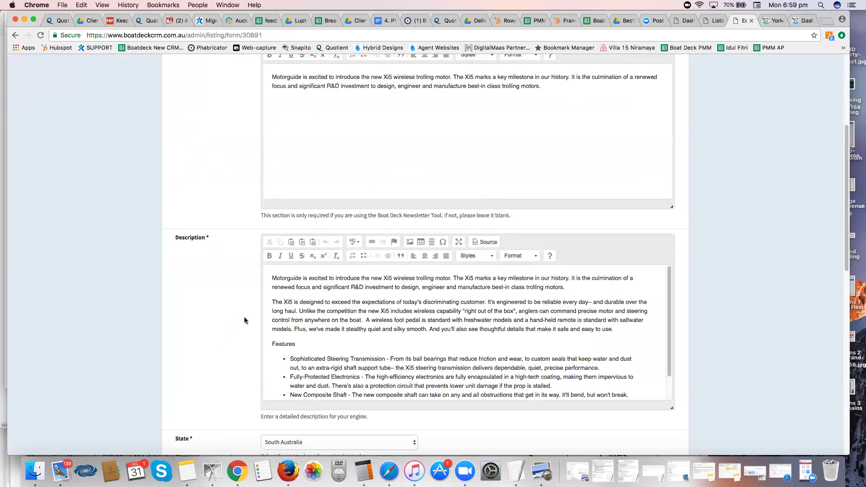
scroll(230, 332, down, 8)
scroll(230, 333, up, 3)
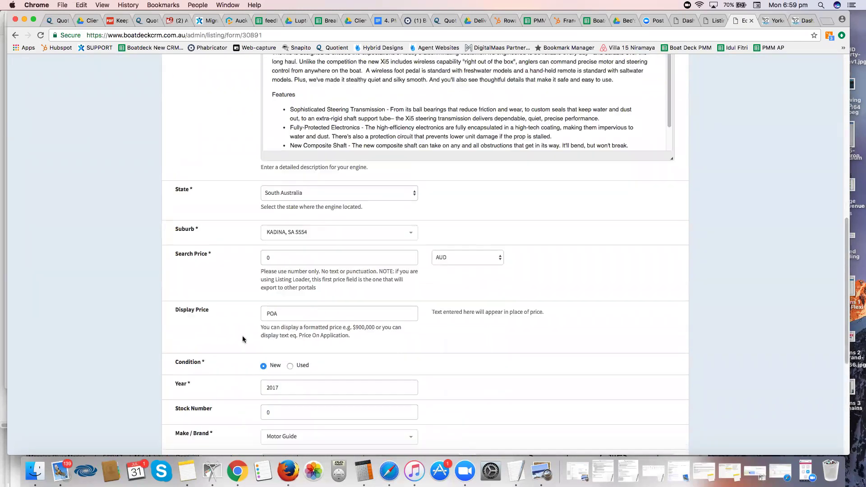
scroll(242, 339, down, 3)
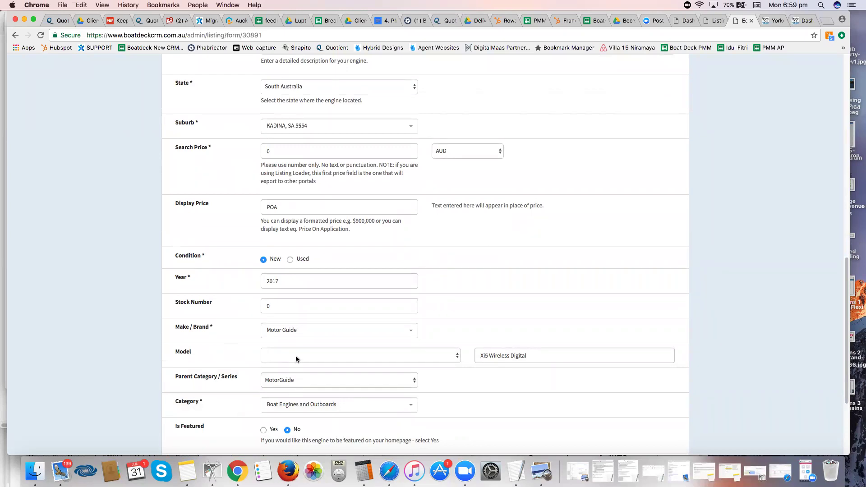
click(293, 379)
click(260, 380)
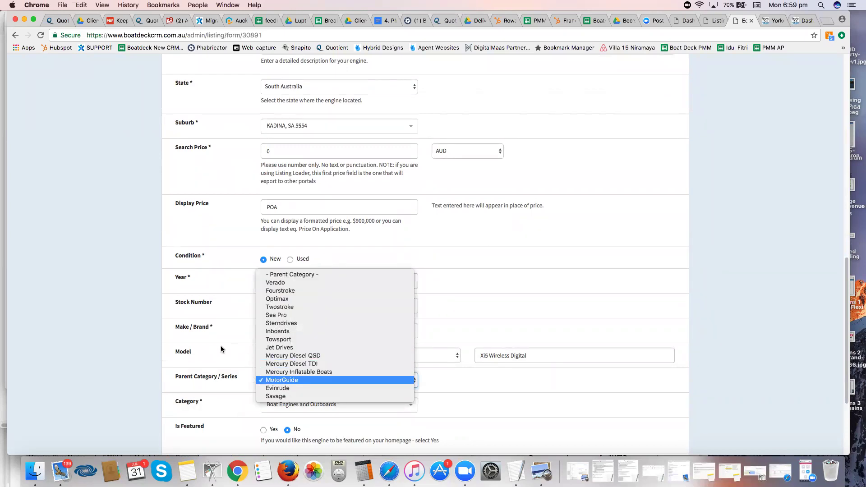
scroll(204, 373, down, 4)
click(202, 364)
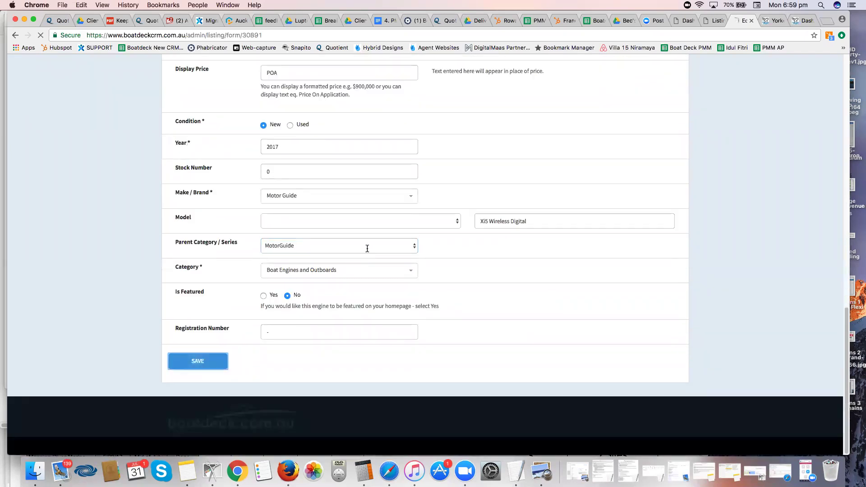
click(577, 86)
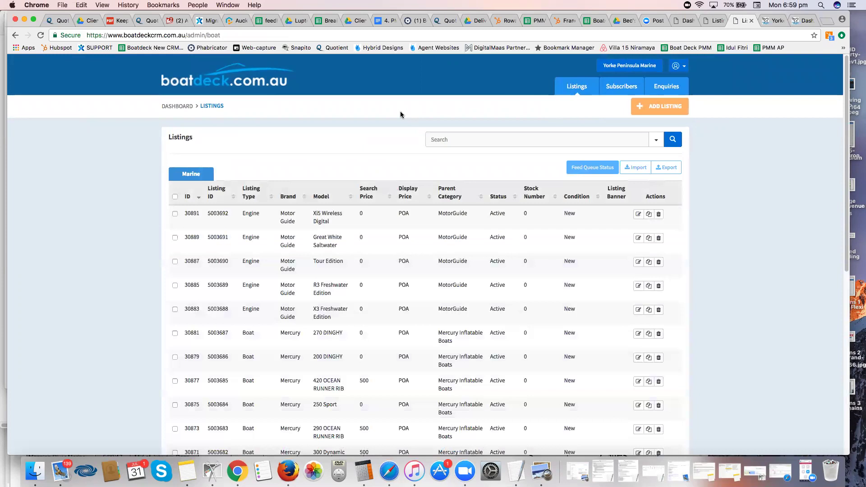